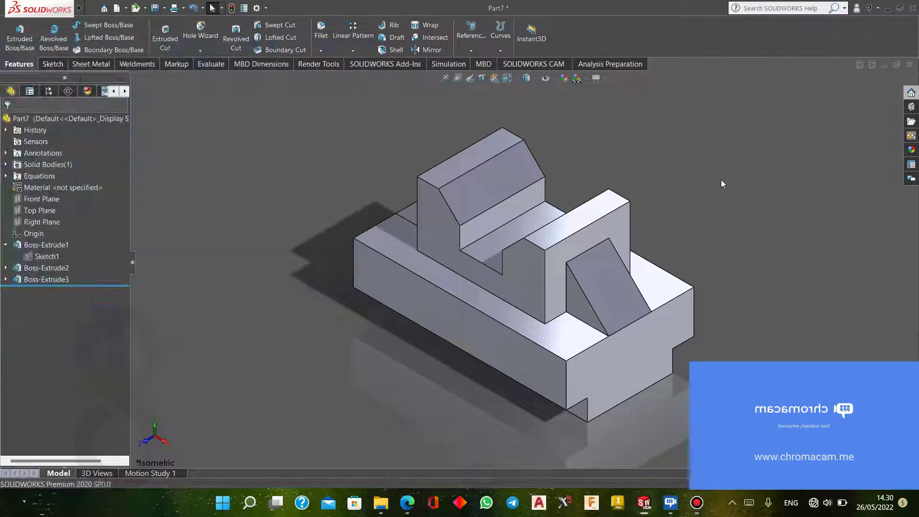
Bring up the exercise PDF, then close the previous part without saving
click(406, 509)
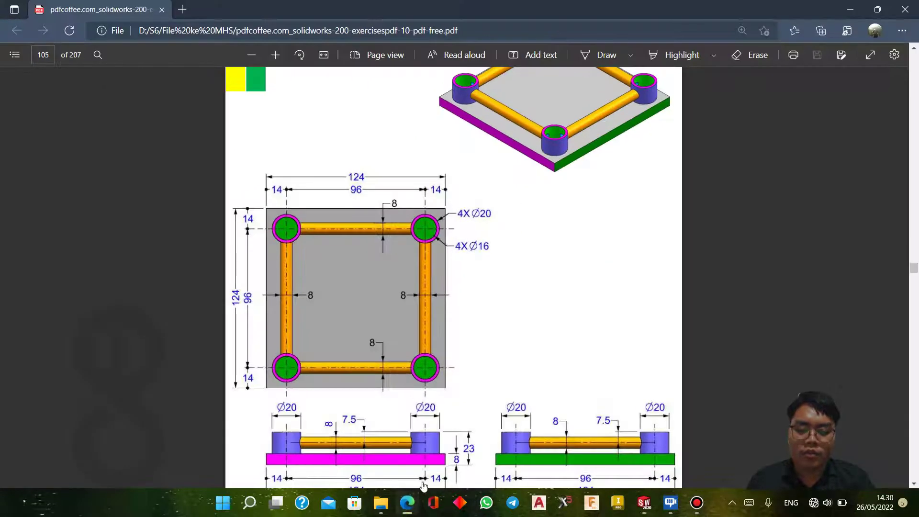
click(407, 502)
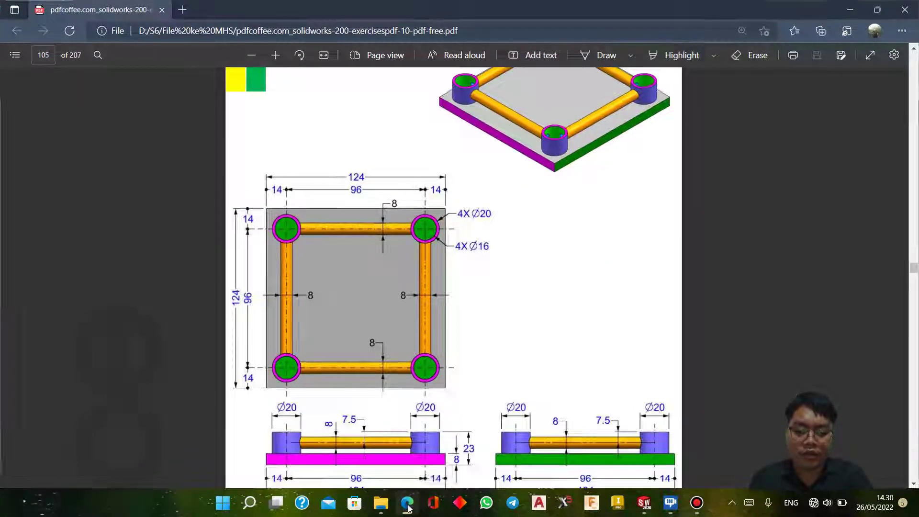
click(911, 67)
click(433, 268)
Review the page-105 square base-plate drawing before returning to SOLIDWORKS
click(405, 504)
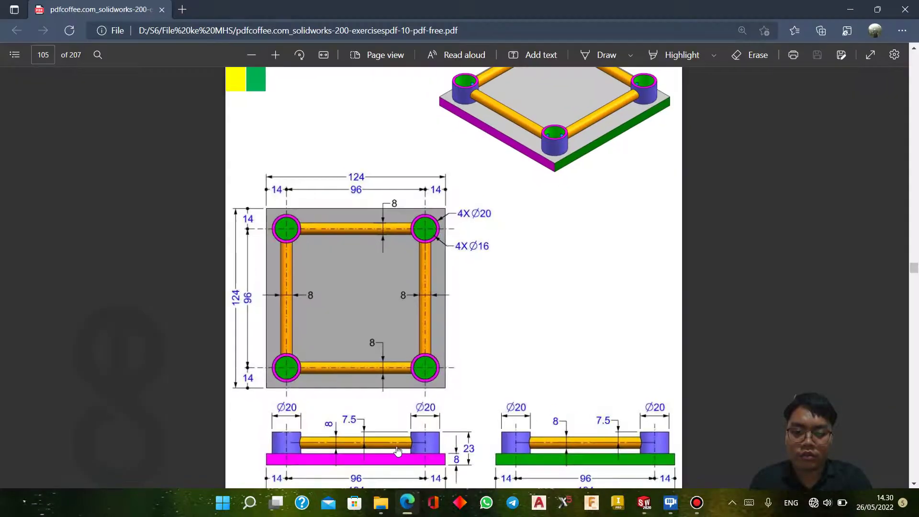
scroll(400, 451, up, 5)
scroll(400, 451, down, 5)
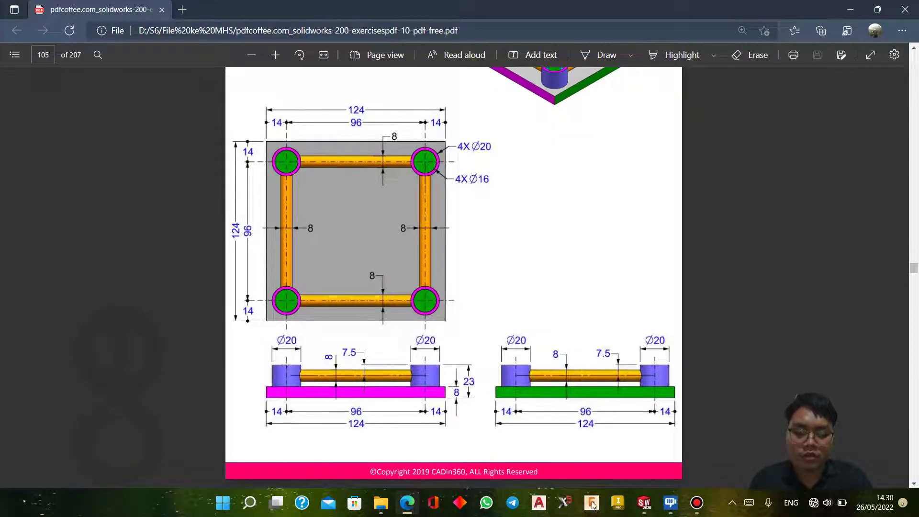
click(643, 503)
click(94, 9)
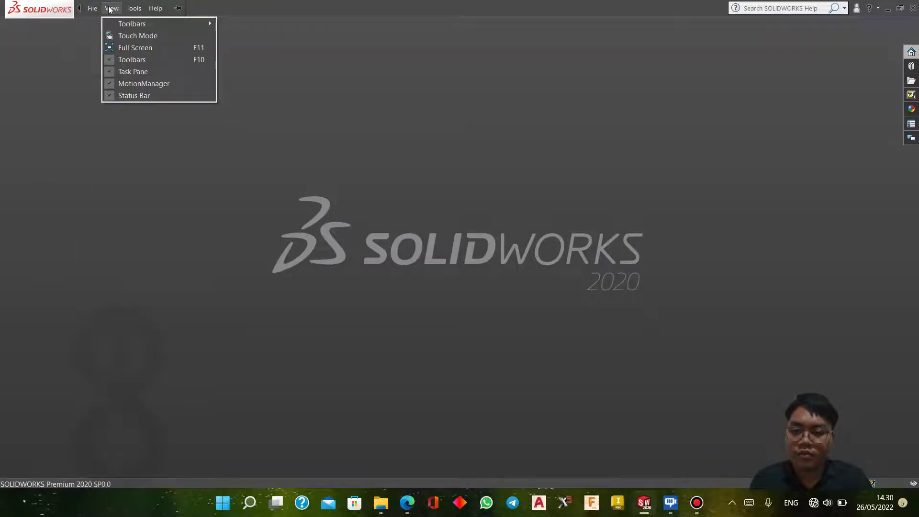
Create a new part and start a sketch on the Top Plane
click(107, 25)
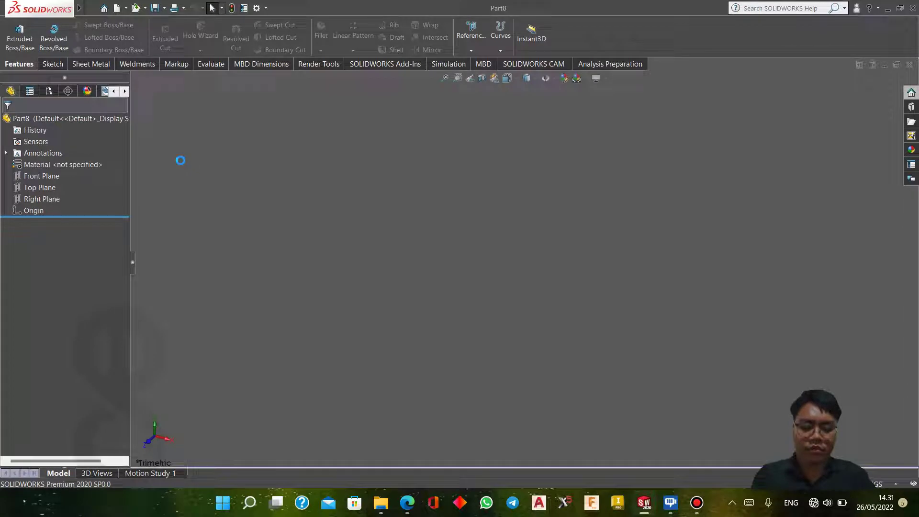
click(50, 64)
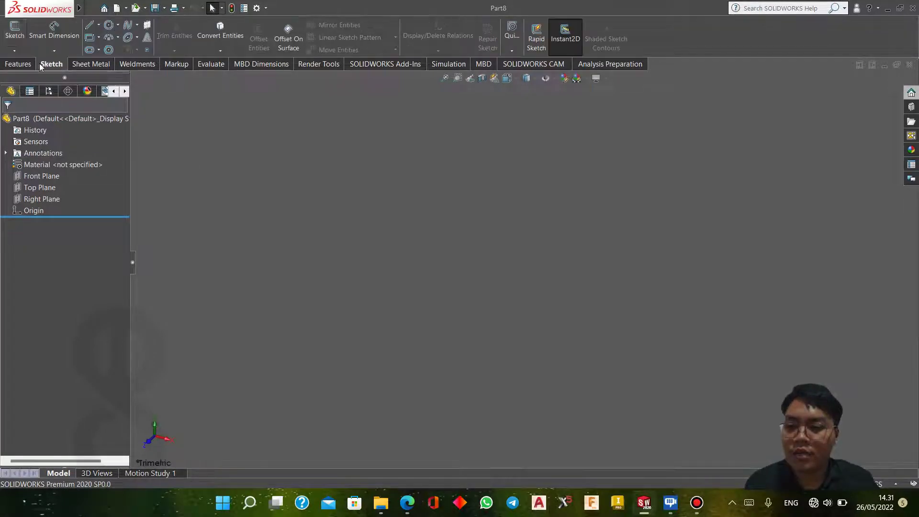
click(19, 39)
click(340, 253)
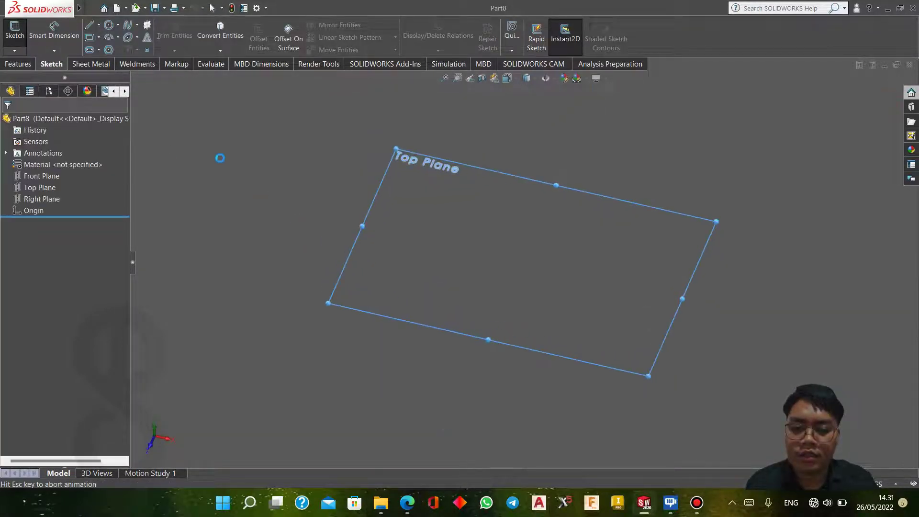
Draw a centre rectangle from the origin, then start and cancel an extrusion
click(98, 37)
click(103, 63)
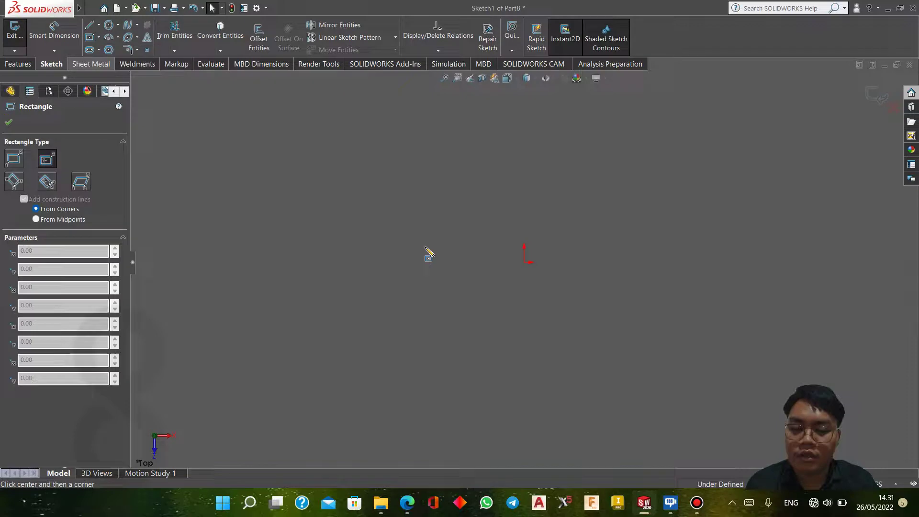
click(524, 262)
click(664, 384)
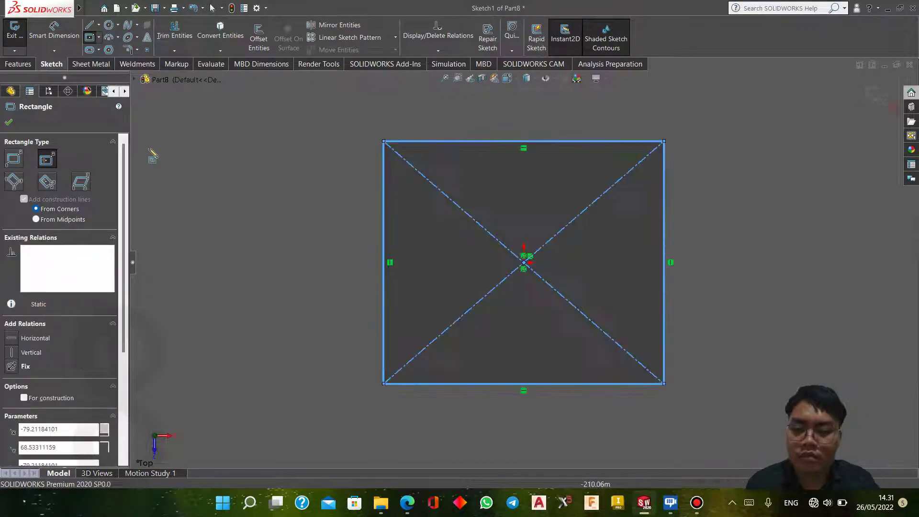
click(10, 64)
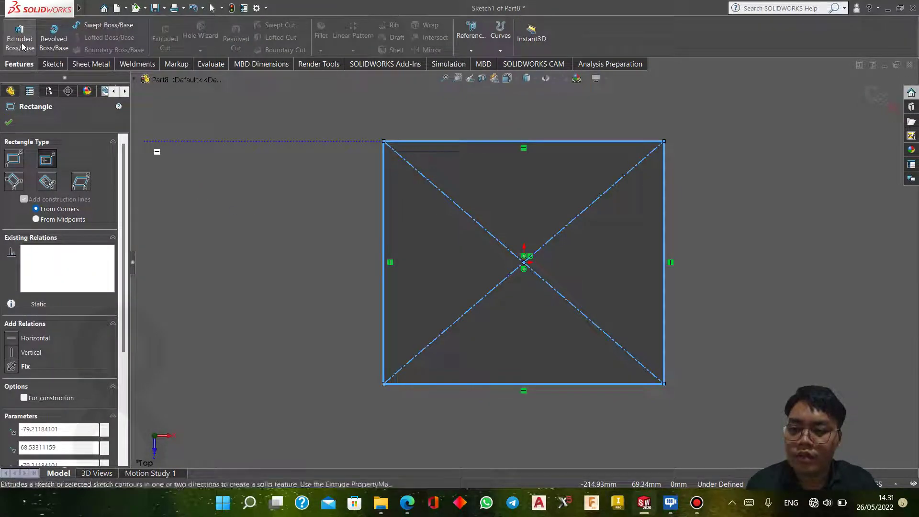
click(19, 38)
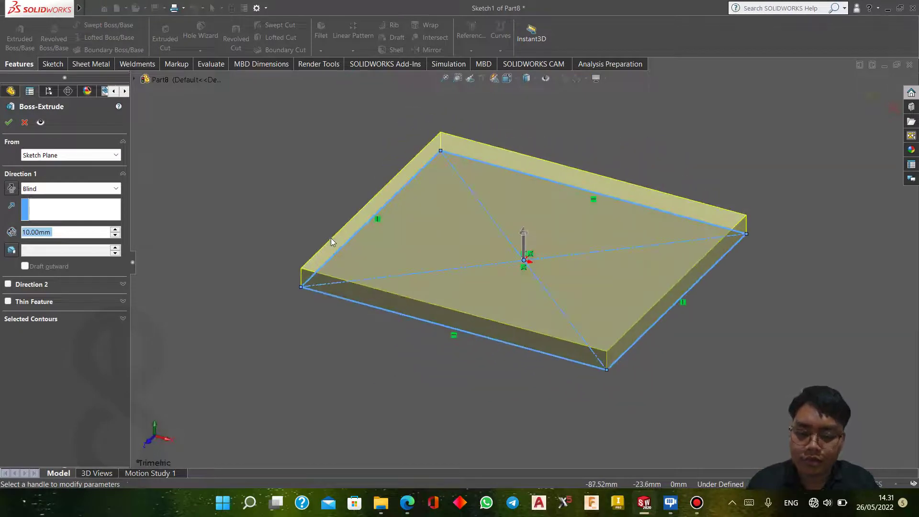
key(Escape)
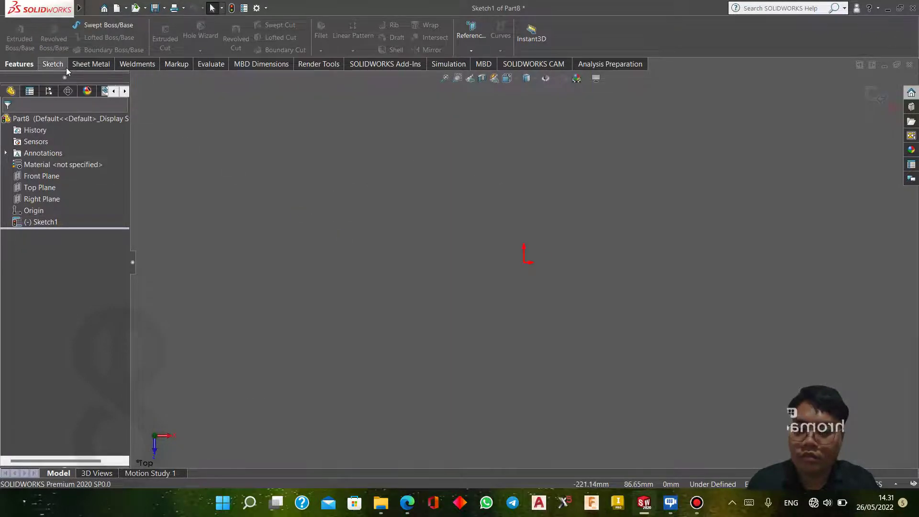
Draw a centre rectangle centred on the origin
click(65, 66)
click(90, 37)
click(523, 262)
click(653, 377)
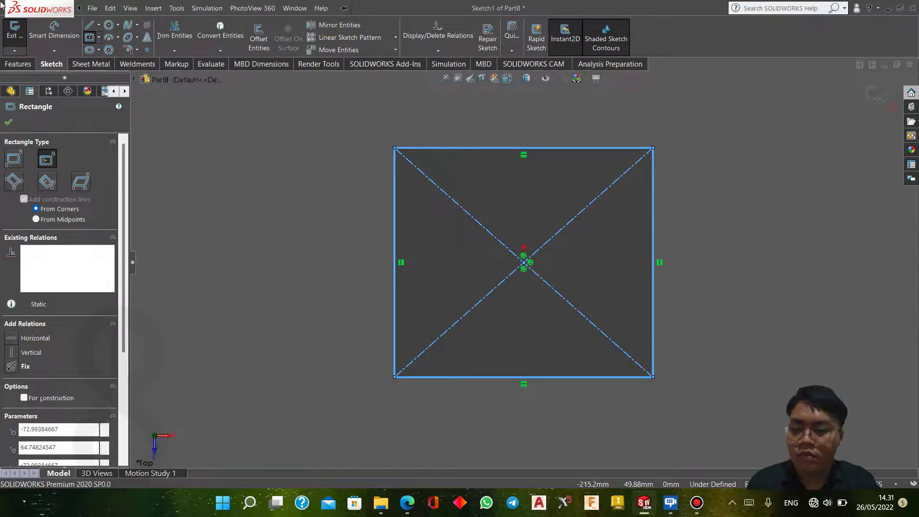
Dimension the rectangle's height and width to 124 mm each
click(54, 34)
click(394, 250)
click(318, 259)
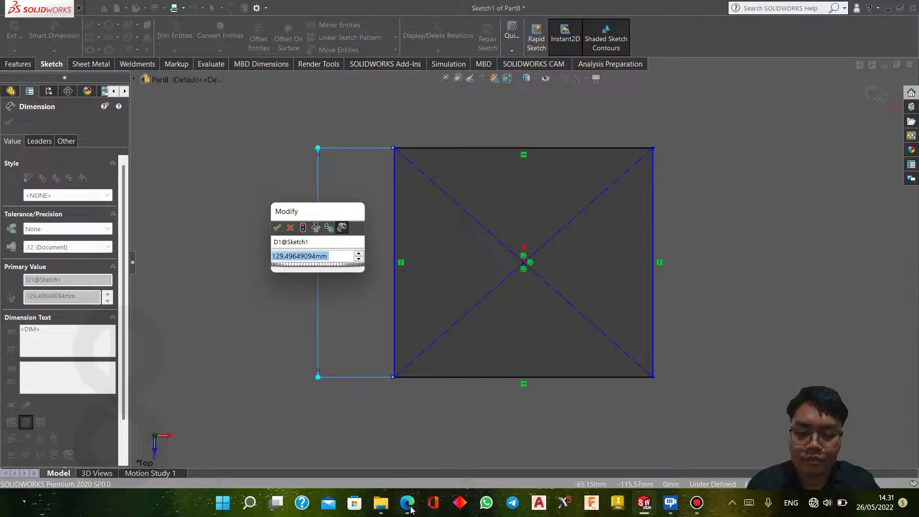
mouse_move(406, 503)
click(416, 461)
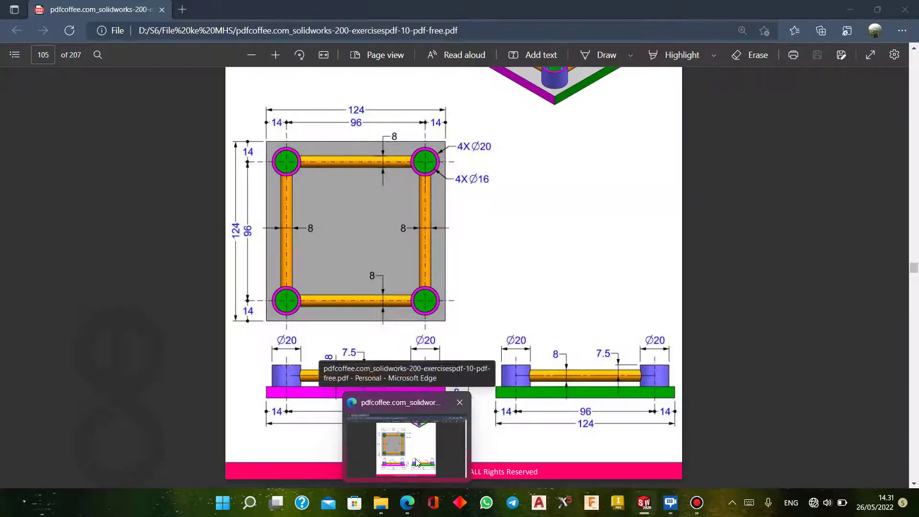
click(348, 418)
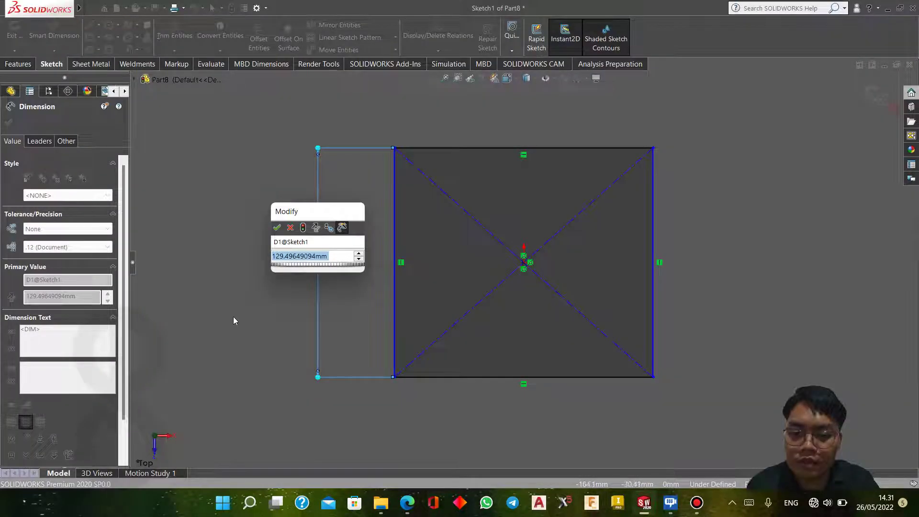
text(124)
key(Return)
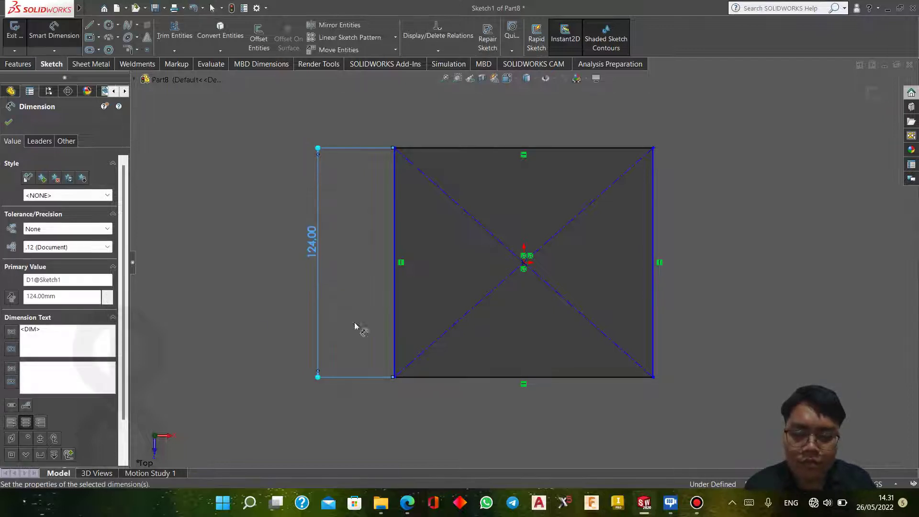
click(492, 148)
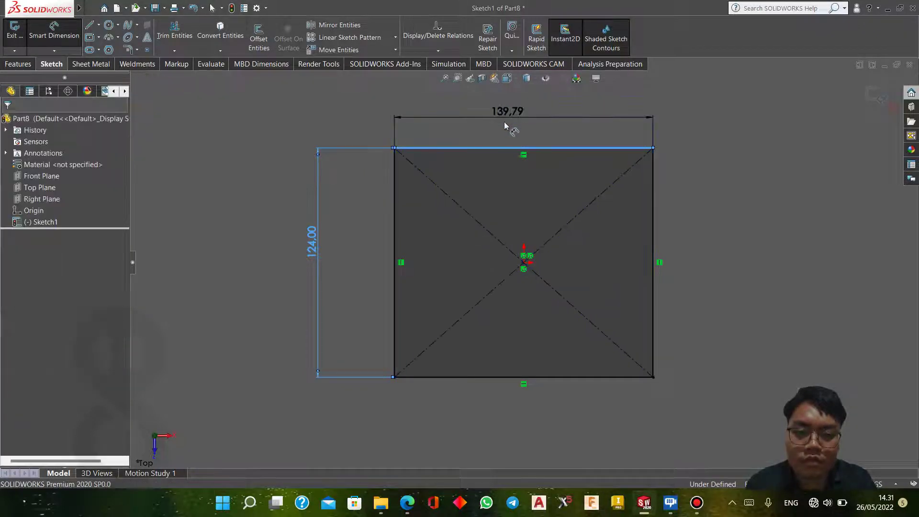
click(507, 115)
text(124)
key(Return)
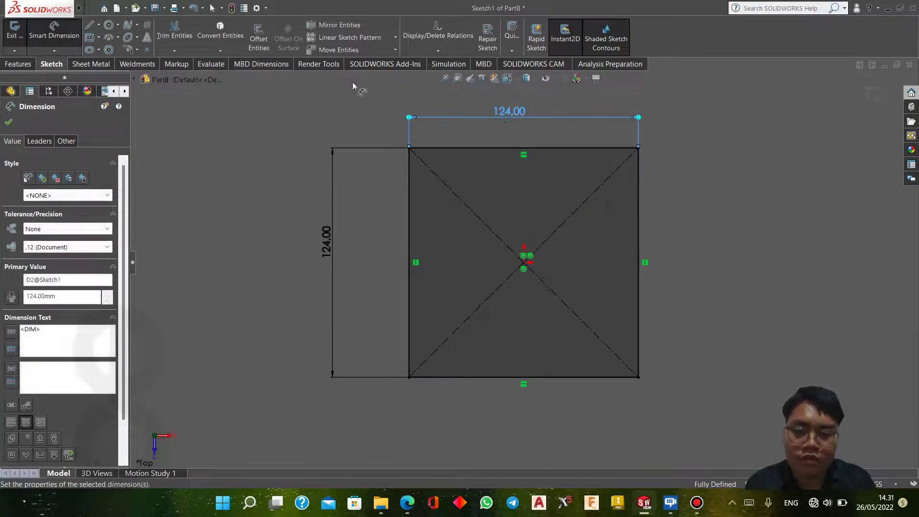
Extrude the 124 mm square 10 mm thick to form the plate
click(8, 122)
click(18, 63)
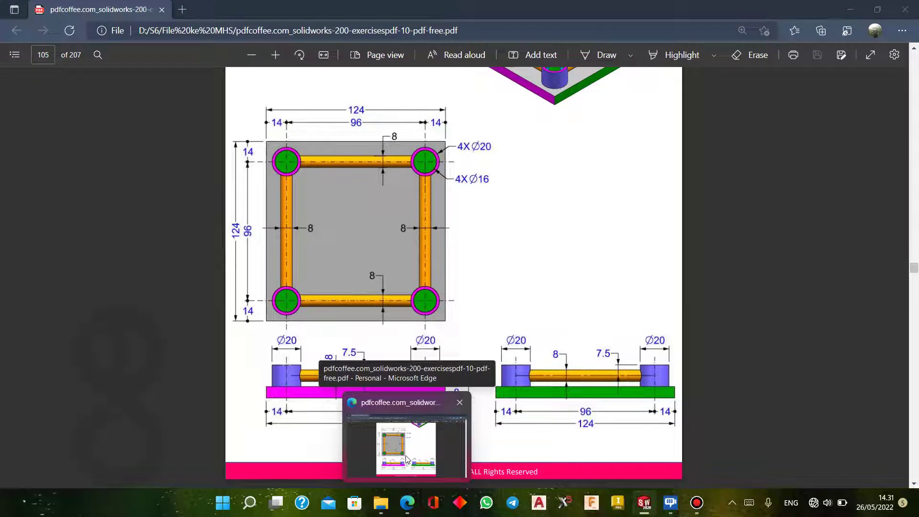
click(406, 458)
click(403, 445)
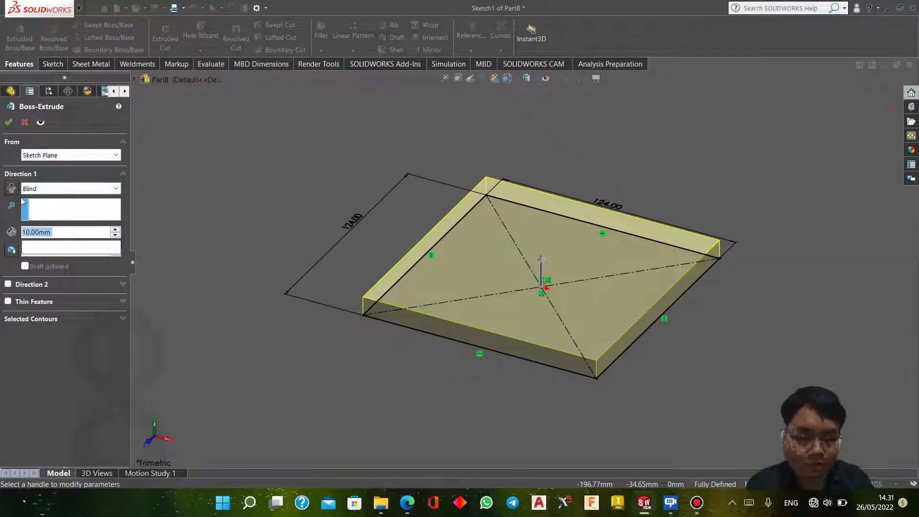
click(9, 122)
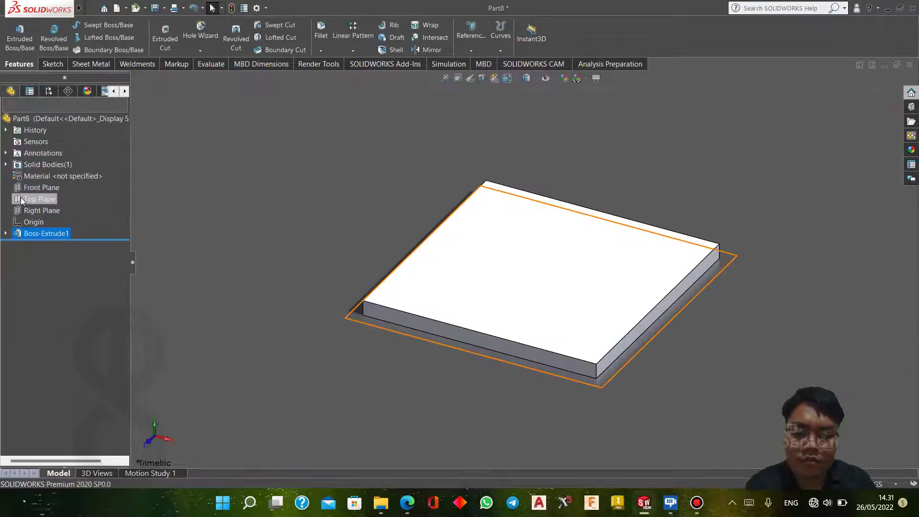
Sketch two concentric circles near the top-right corner of the plate's top face
click(47, 66)
click(14, 39)
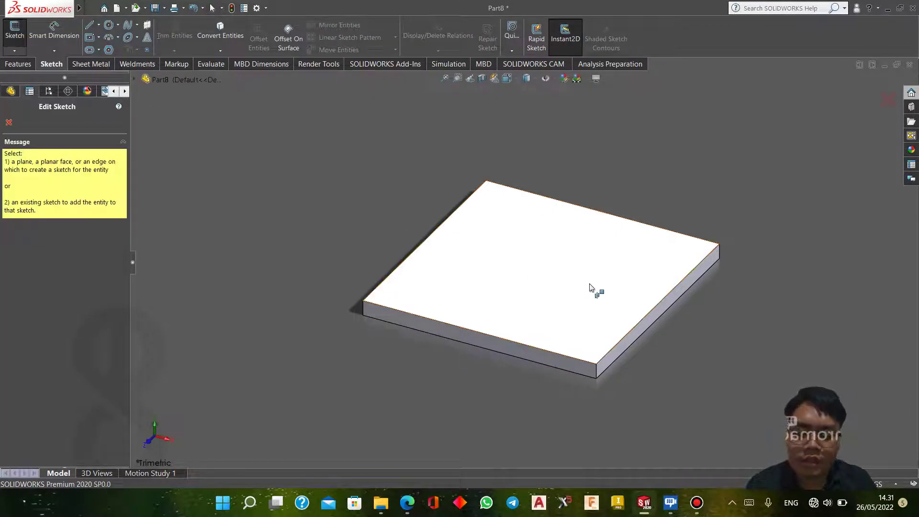
click(590, 290)
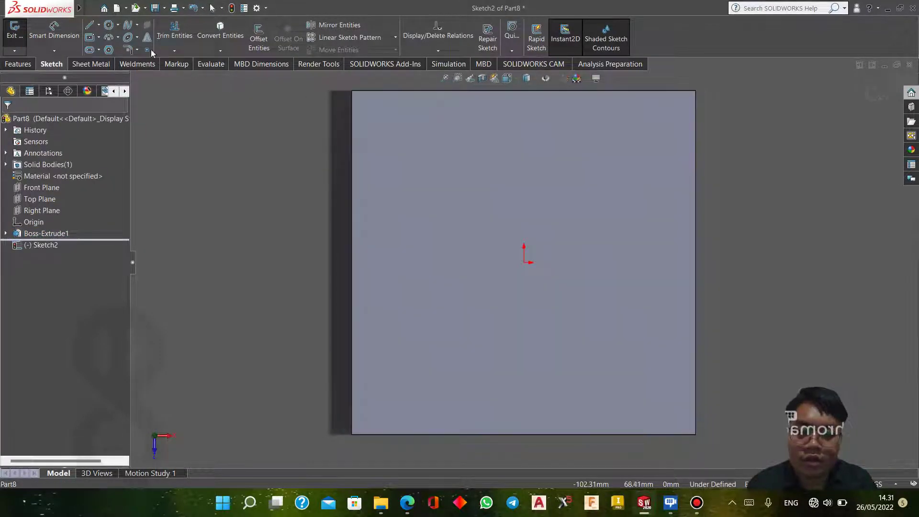
click(108, 25)
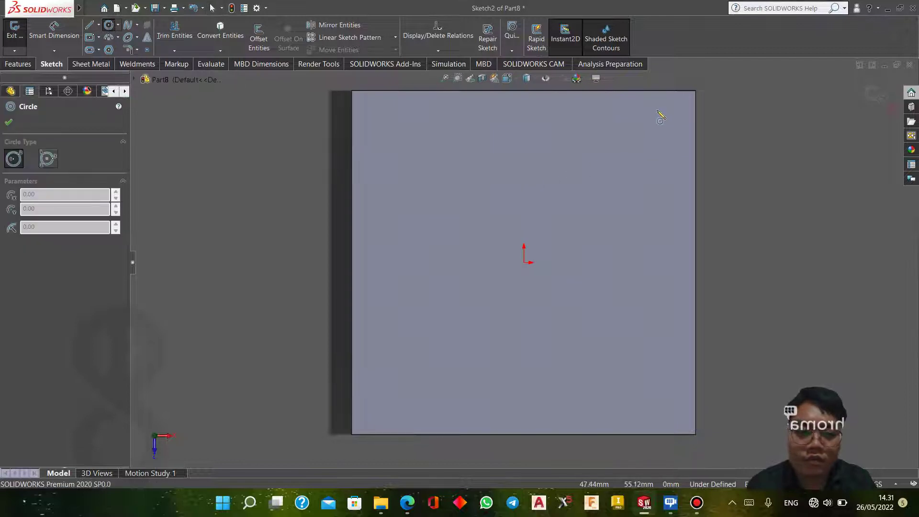
drag(654, 128, 667, 163)
key(Escape)
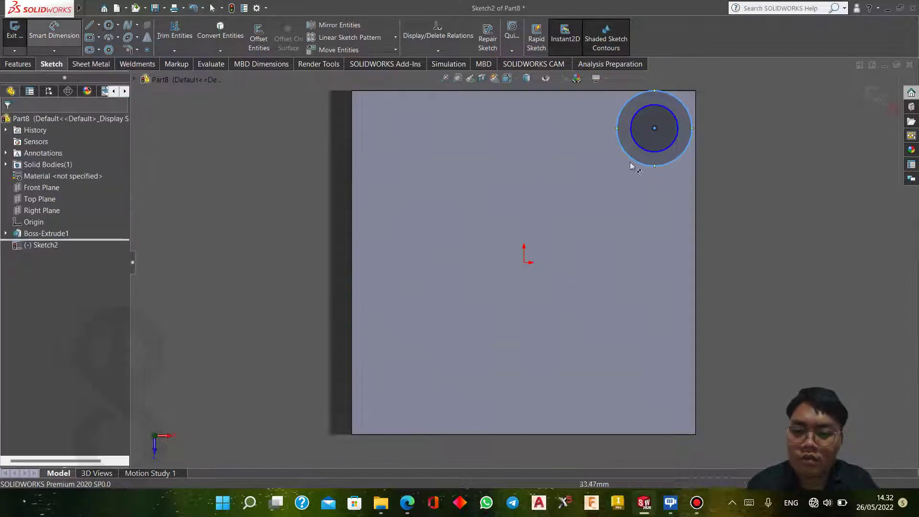
Locate the circles' centre 14 mm from the right and top plate edges
click(663, 150)
click(663, 282)
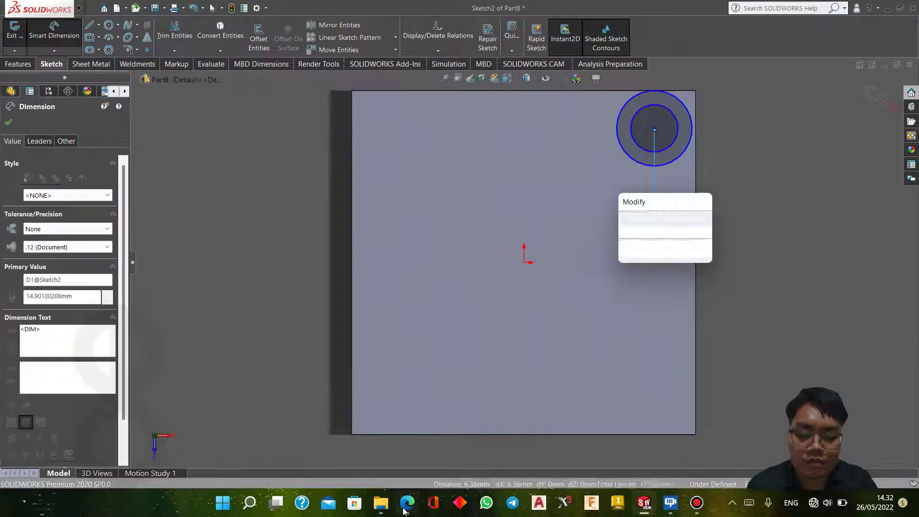
click(414, 467)
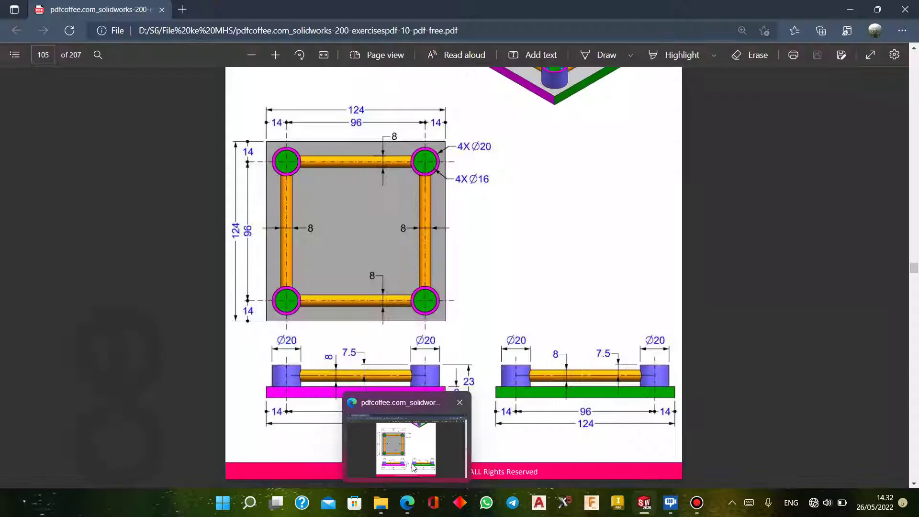
click(478, 448)
text(14)
key(Return)
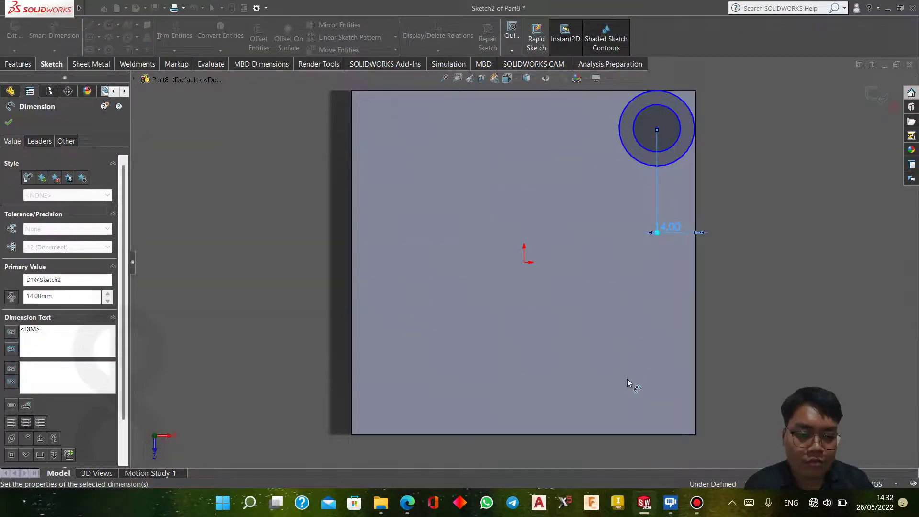
click(650, 165)
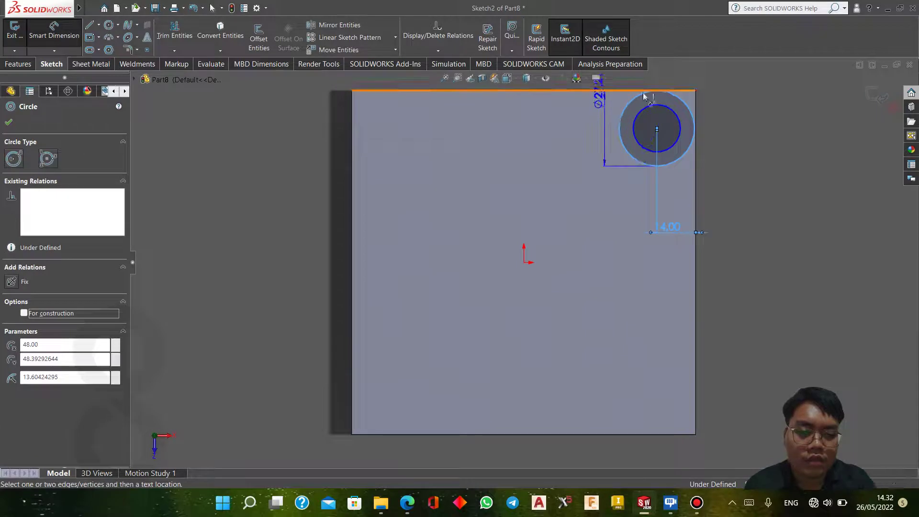
click(617, 92)
click(771, 106)
text(14)
key(Return)
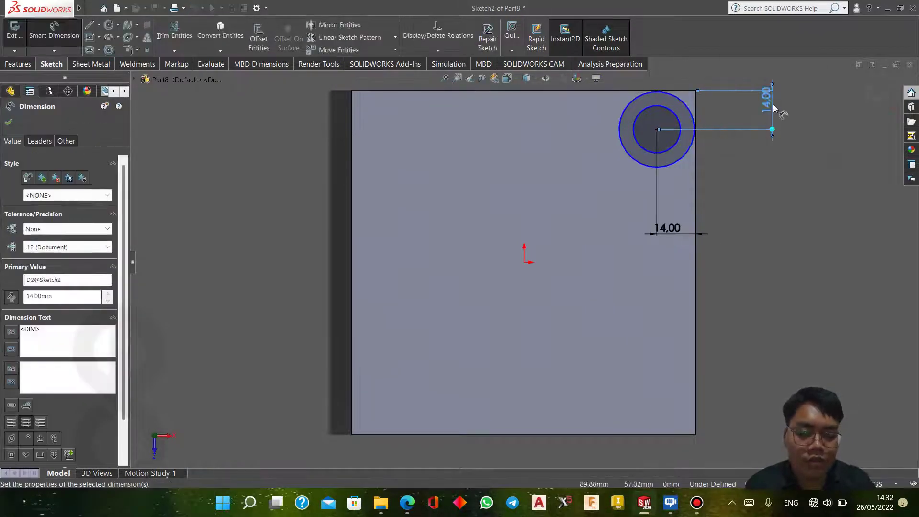
Set the circle diameters for a Ø20 mm tube with a Ø16 mm bore
click(640, 145)
click(586, 204)
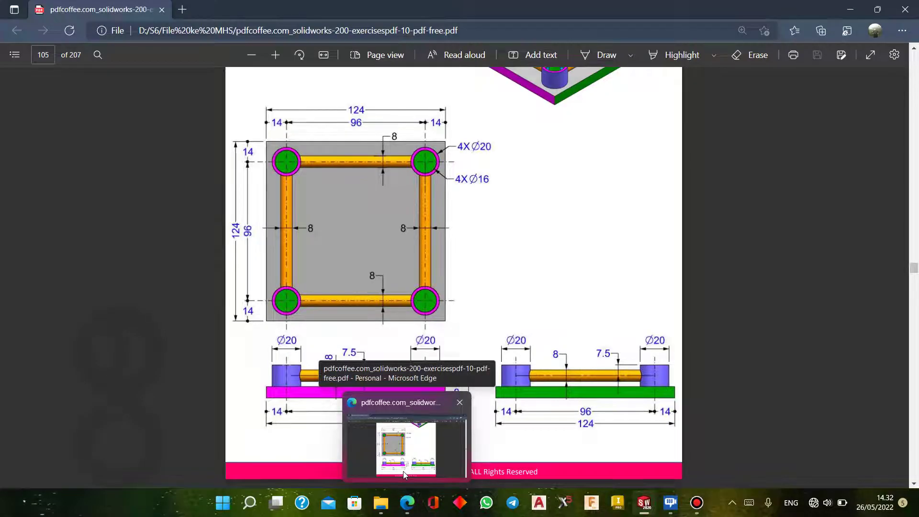
text(16)
key(Return)
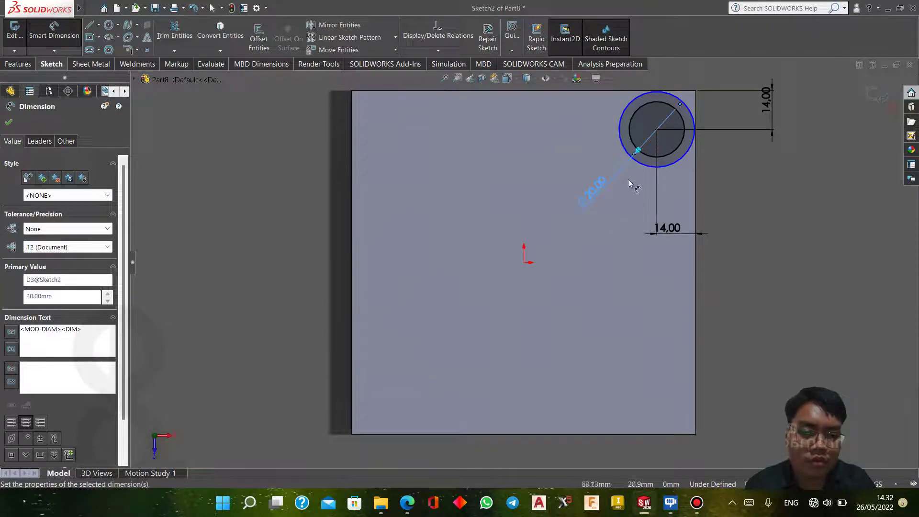
click(622, 145)
click(624, 208)
text(16)
key(Return)
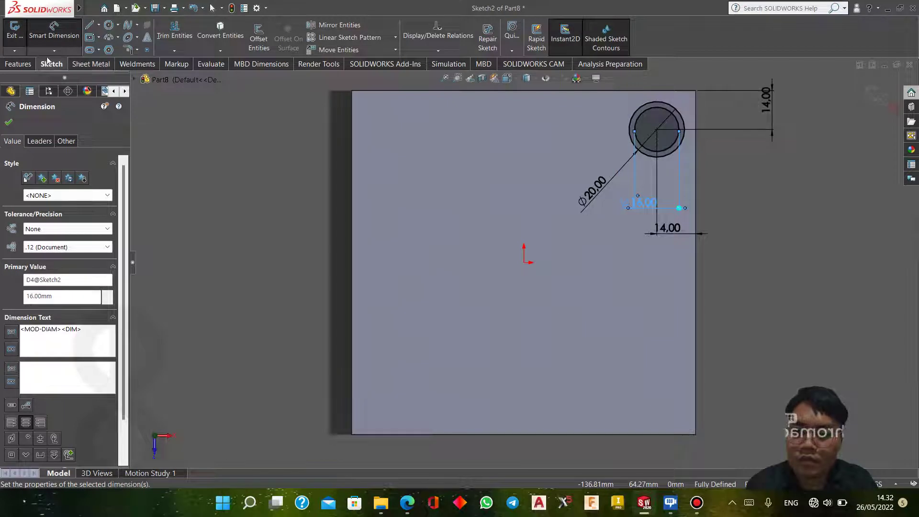
Extrude the ring 10 mm to form the hollow corner boss
click(406, 511)
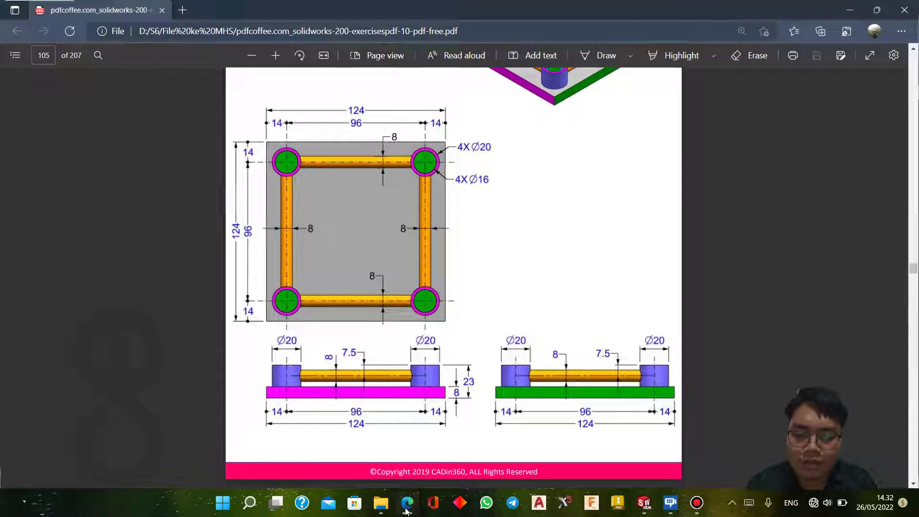
click(406, 511)
text(10)
key(Return)
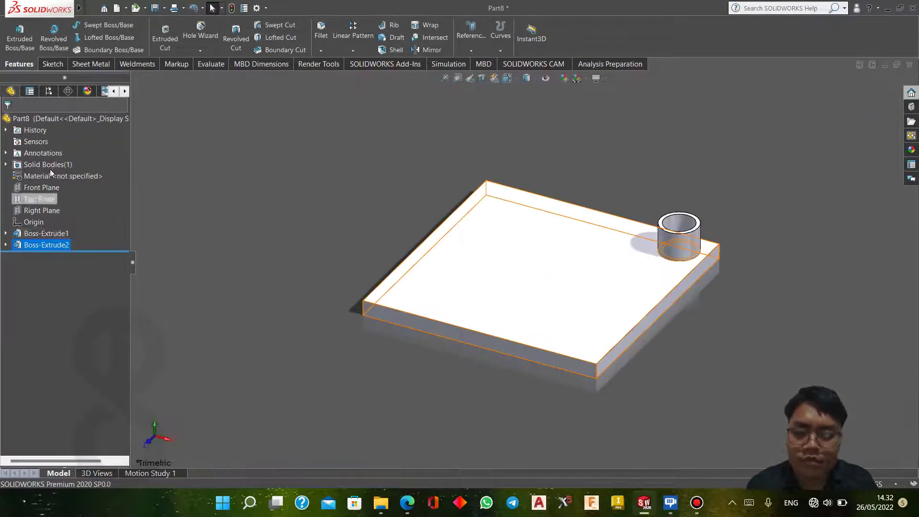
click(353, 50)
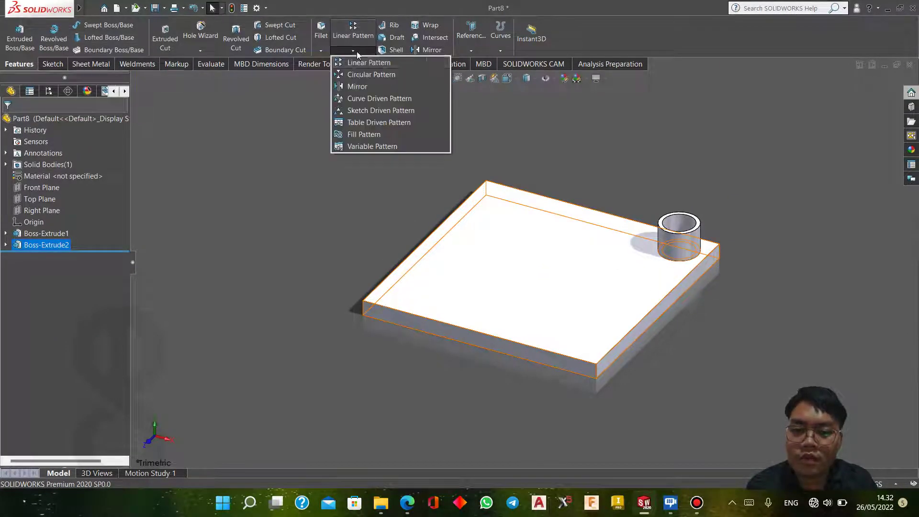
click(355, 74)
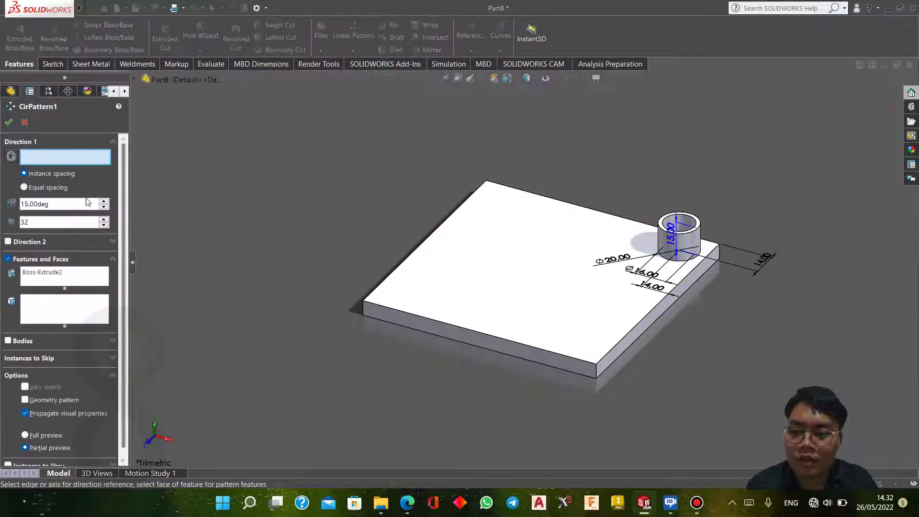
click(135, 79)
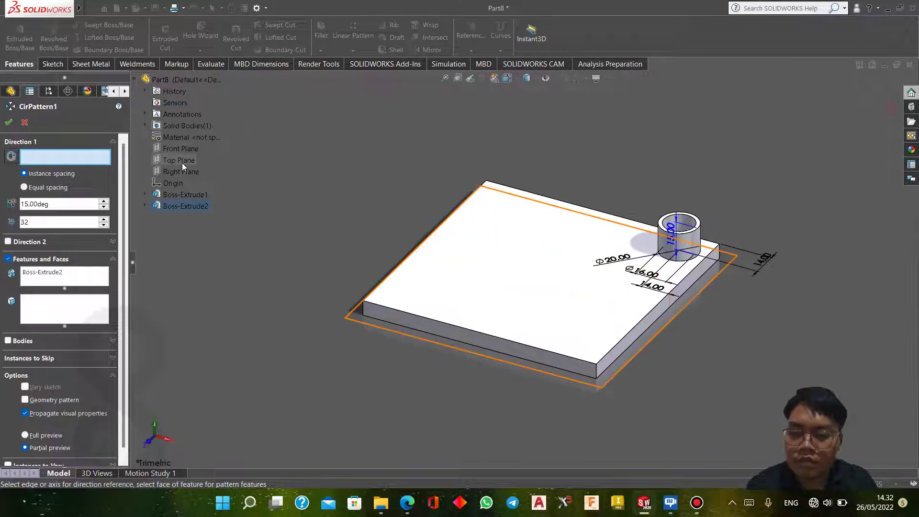
click(25, 122)
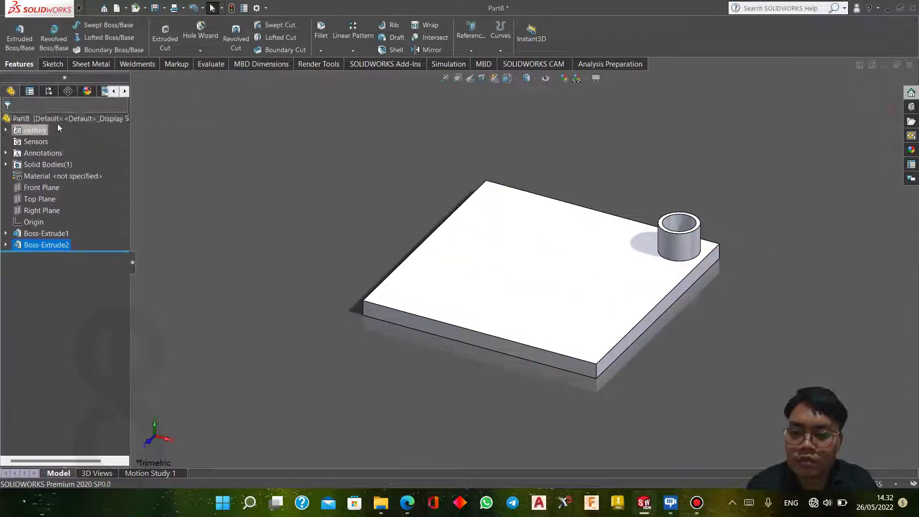
Create Sketch3 on the plate's top face, selecting the origin point, and exit it
click(61, 66)
click(14, 31)
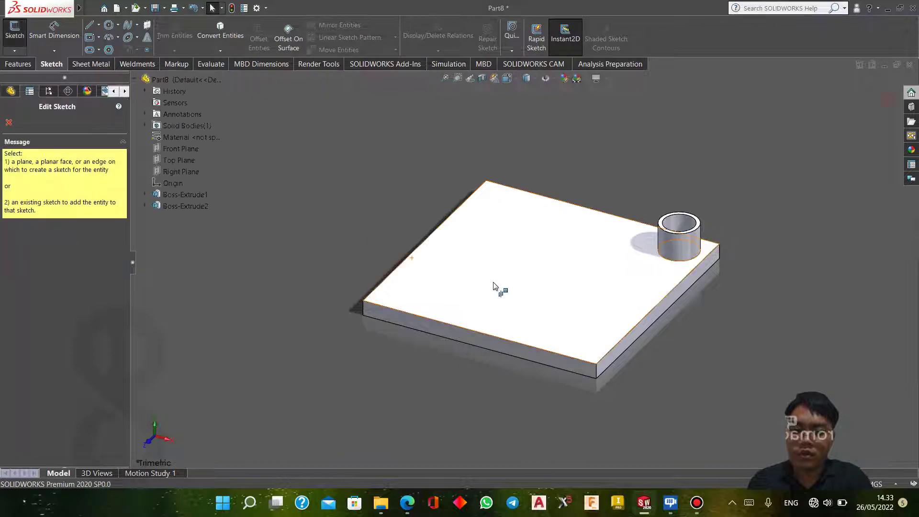
click(493, 283)
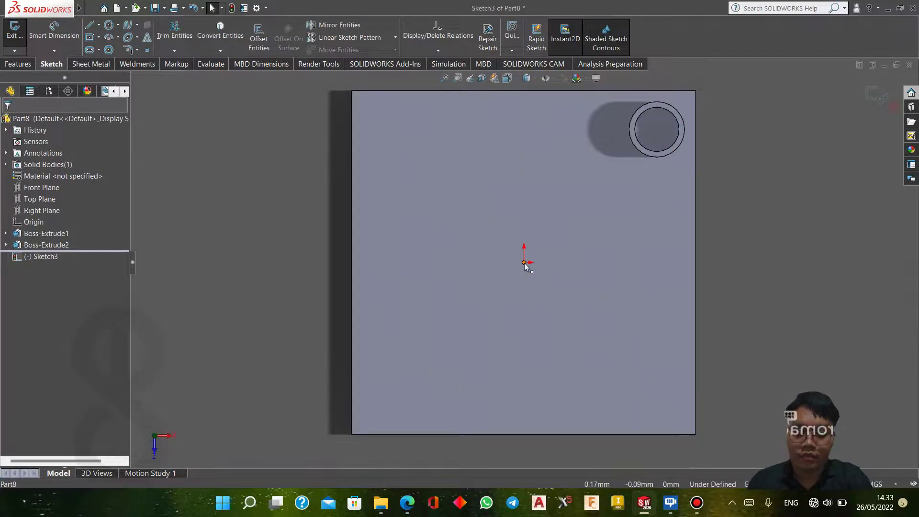
click(108, 24)
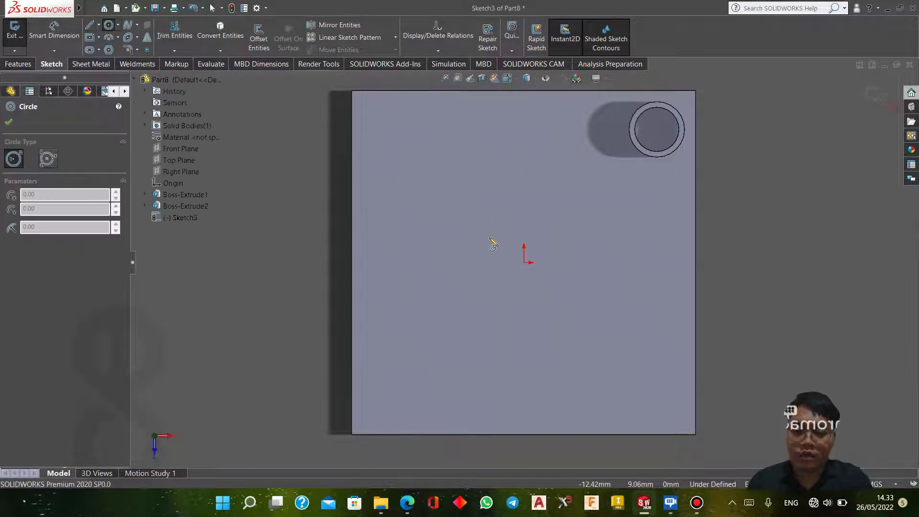
key(Escape)
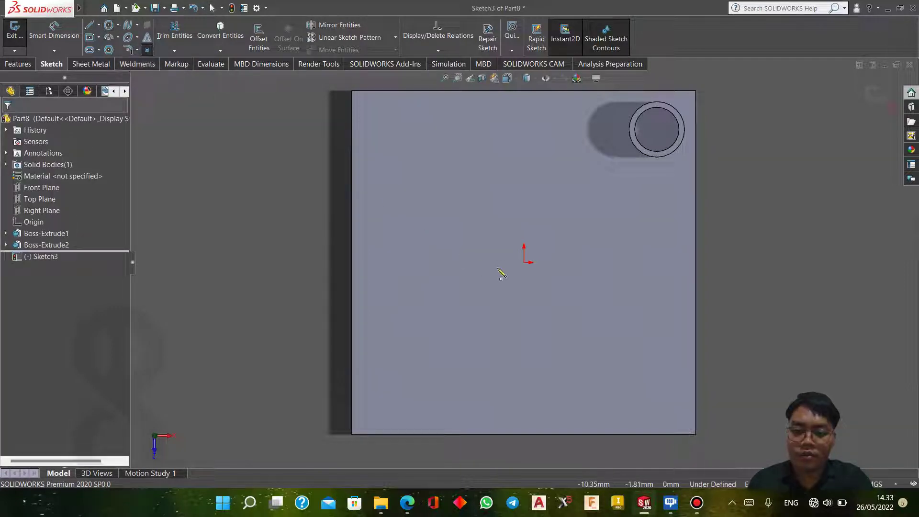
click(524, 263)
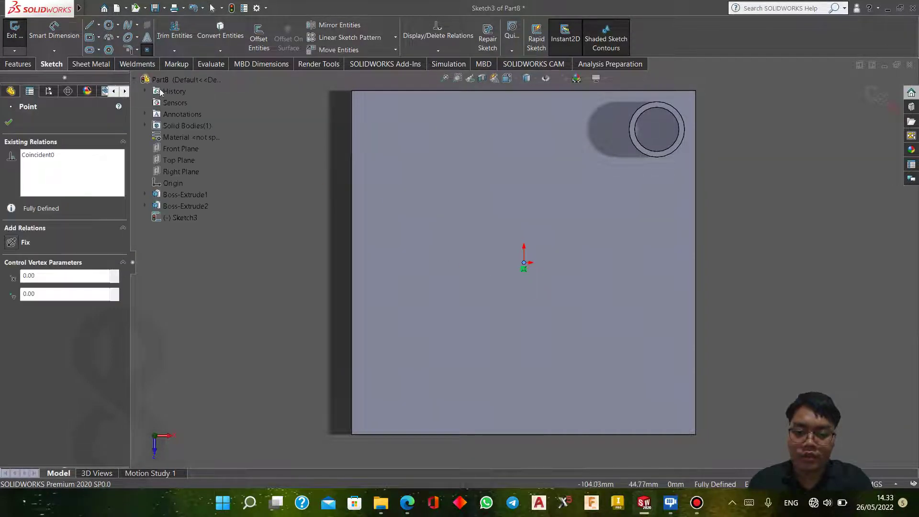
click(20, 65)
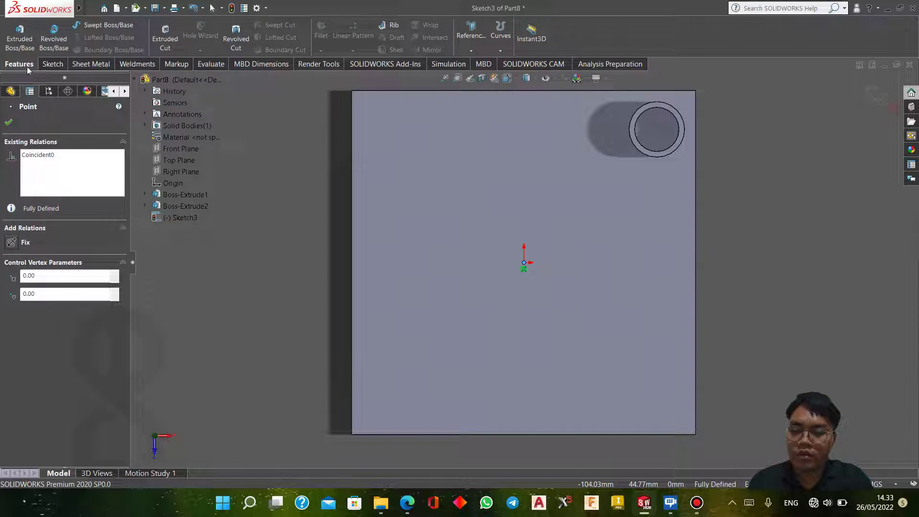
click(11, 124)
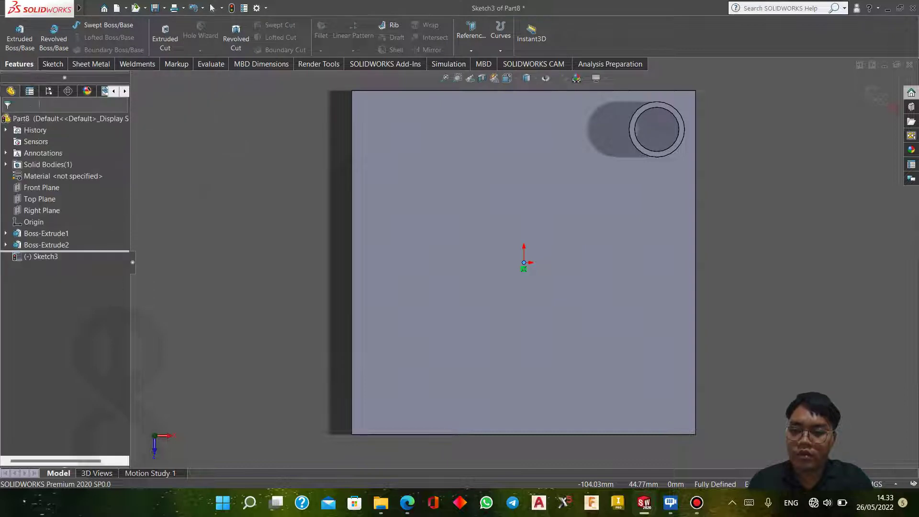
click(62, 64)
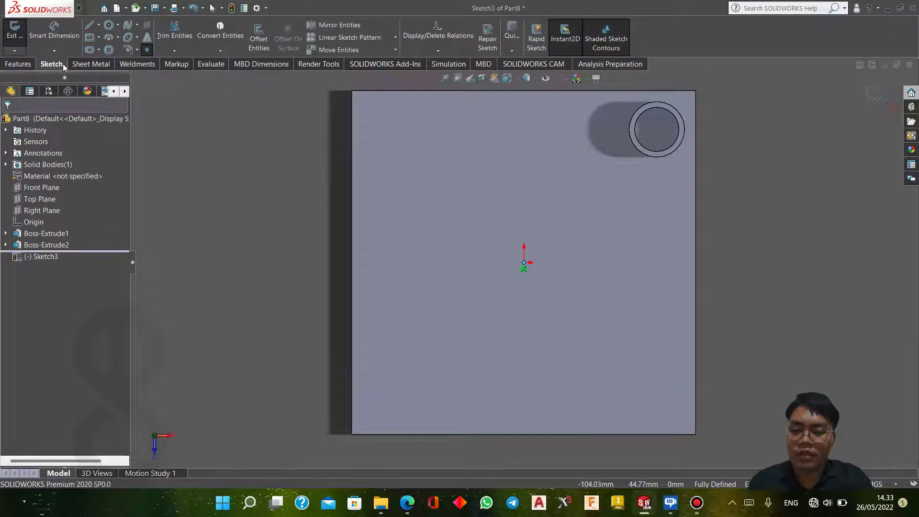
click(25, 39)
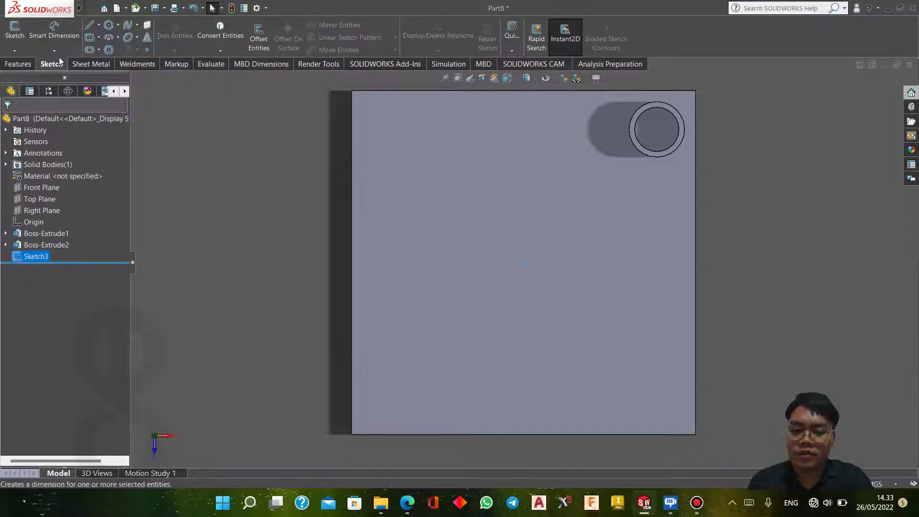
click(18, 63)
click(355, 52)
click(354, 75)
mouse_move(380, 253)
middle_down()
mouse_move(394, 181)
mouse_move(380, 194)
middle_up()
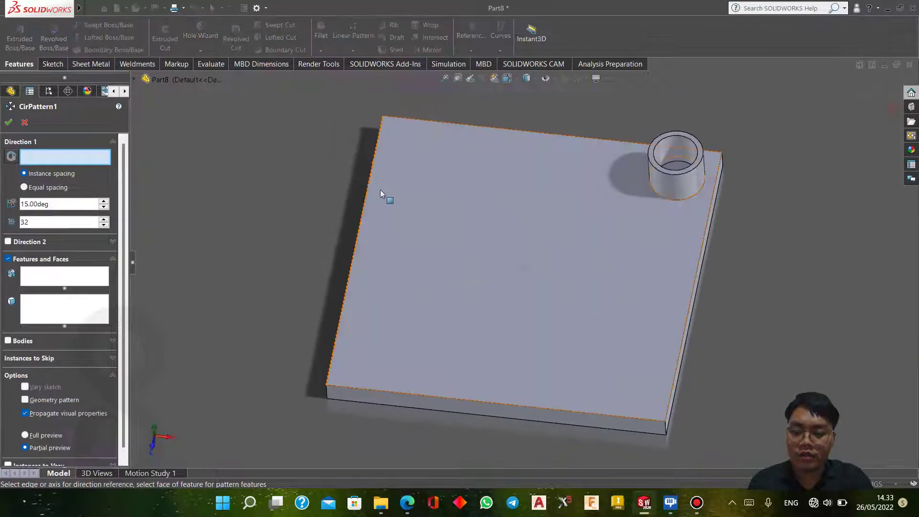
key(ctrl+7)
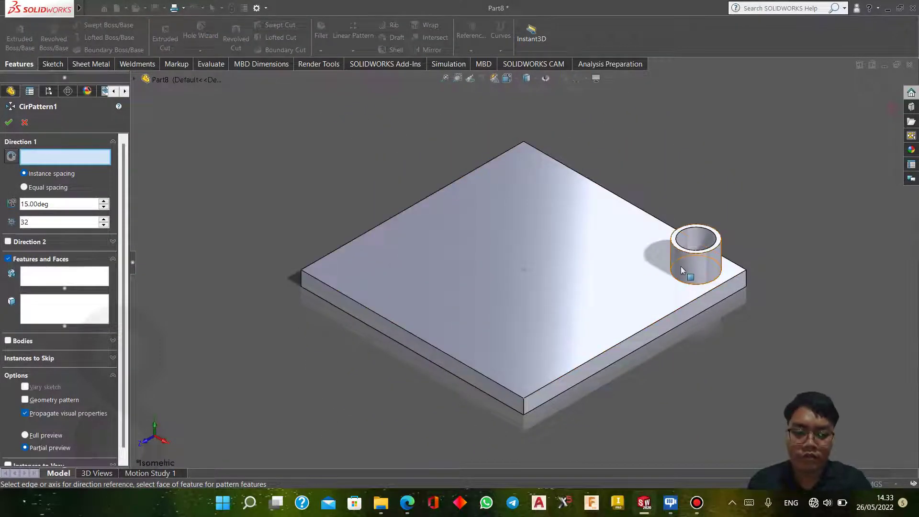
click(681, 266)
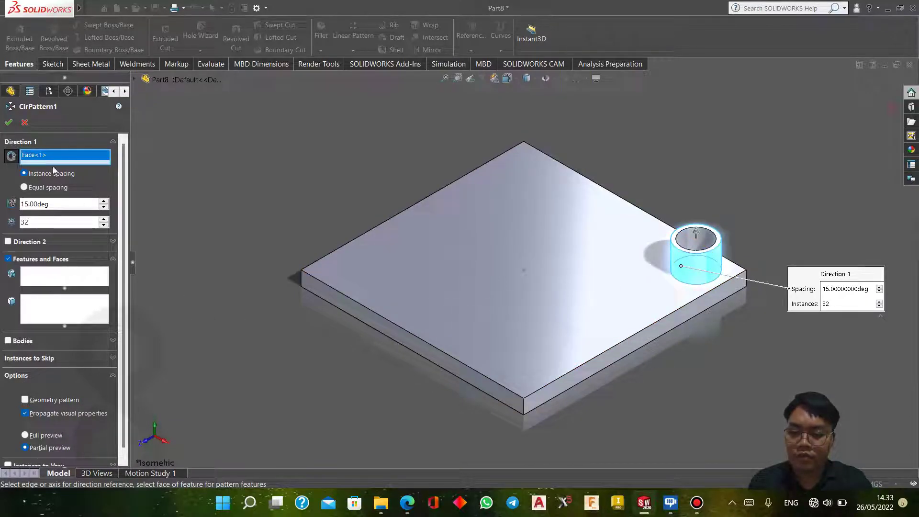
key(Delete)
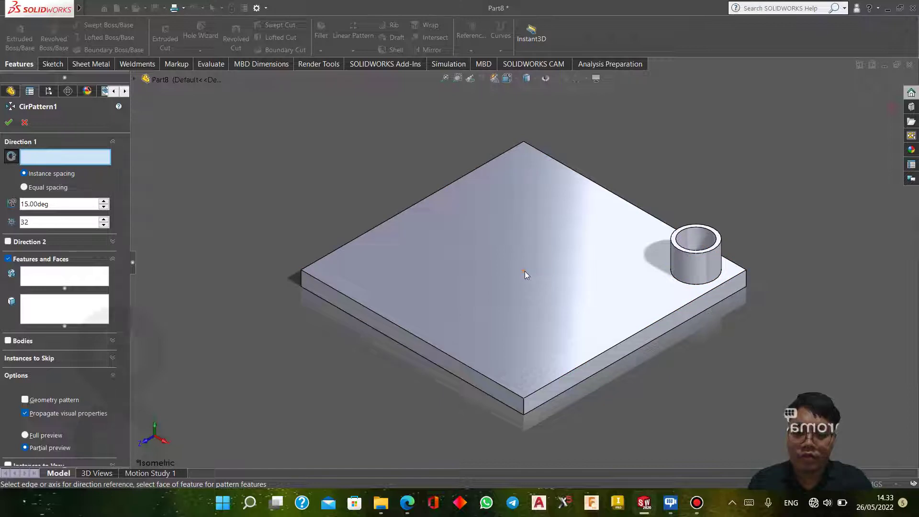
click(70, 276)
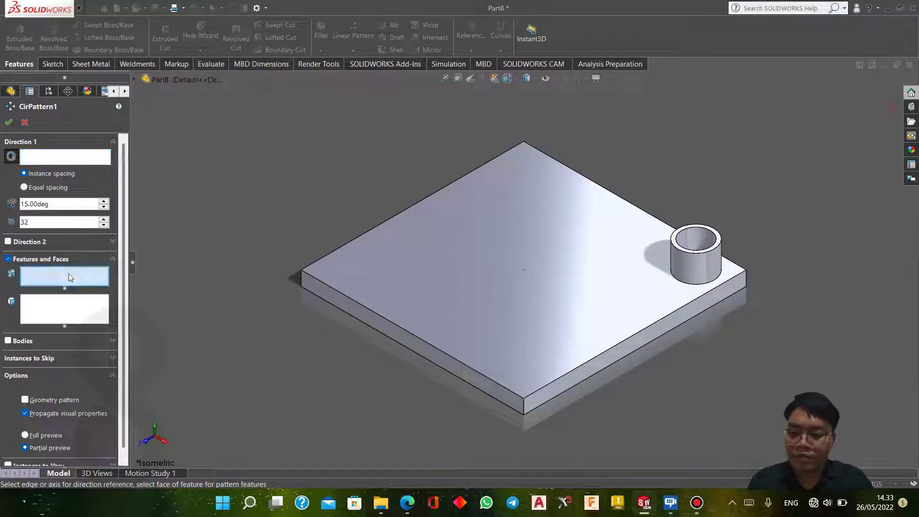
click(694, 263)
click(101, 160)
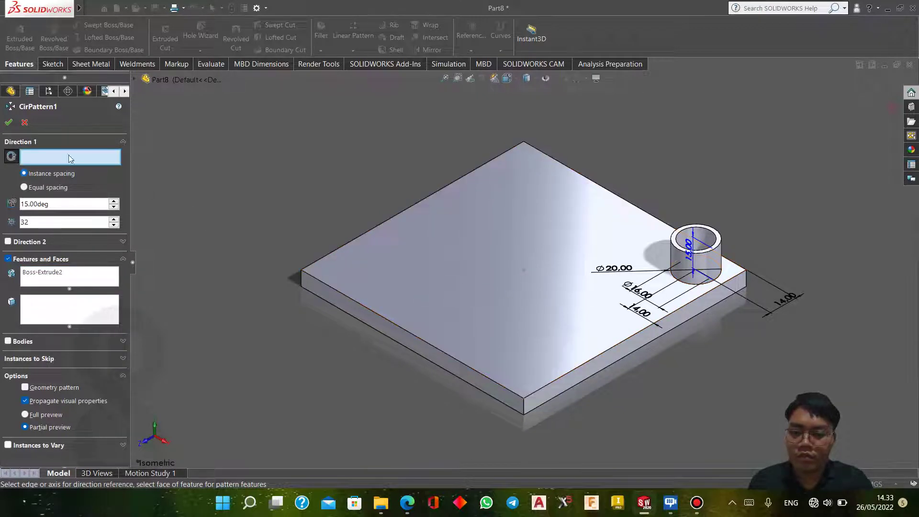
click(14, 122)
click(50, 64)
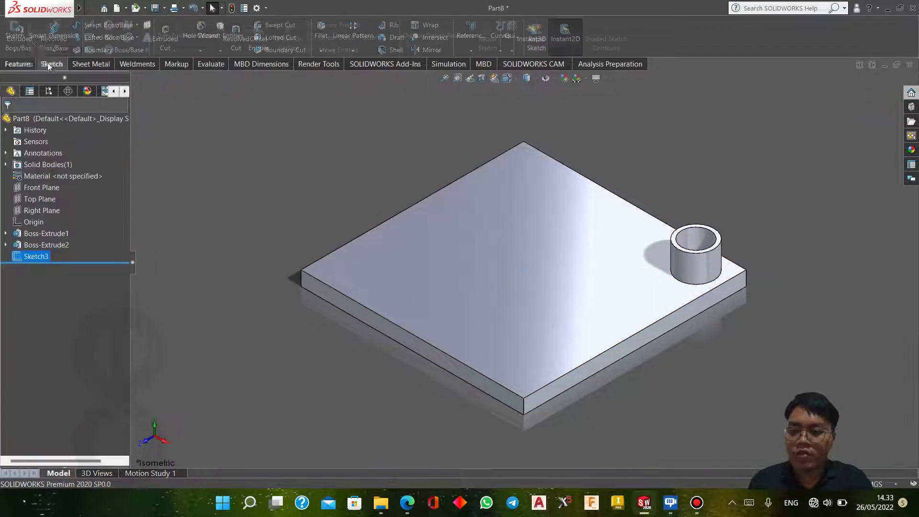
Edit Sketch3 to add a circle centred on the origin, then exit the sketch
click(37, 256)
click(46, 226)
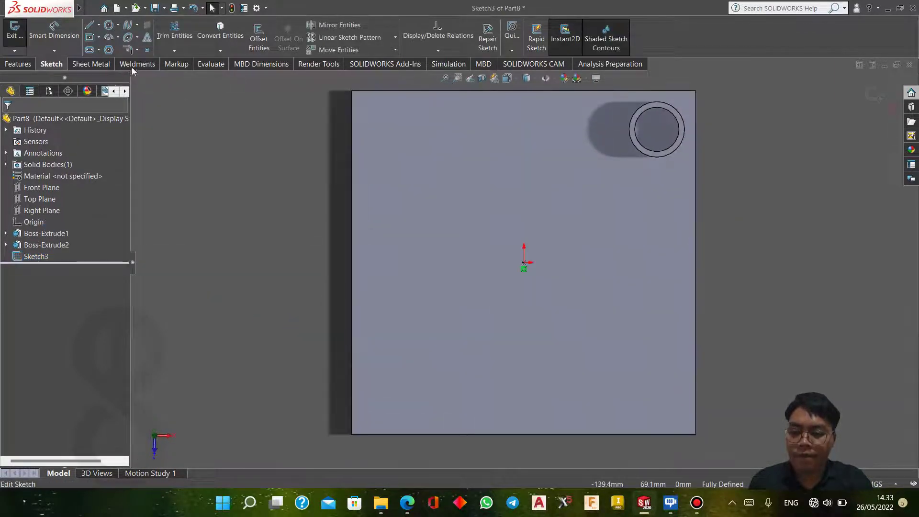
click(109, 25)
click(523, 262)
click(545, 304)
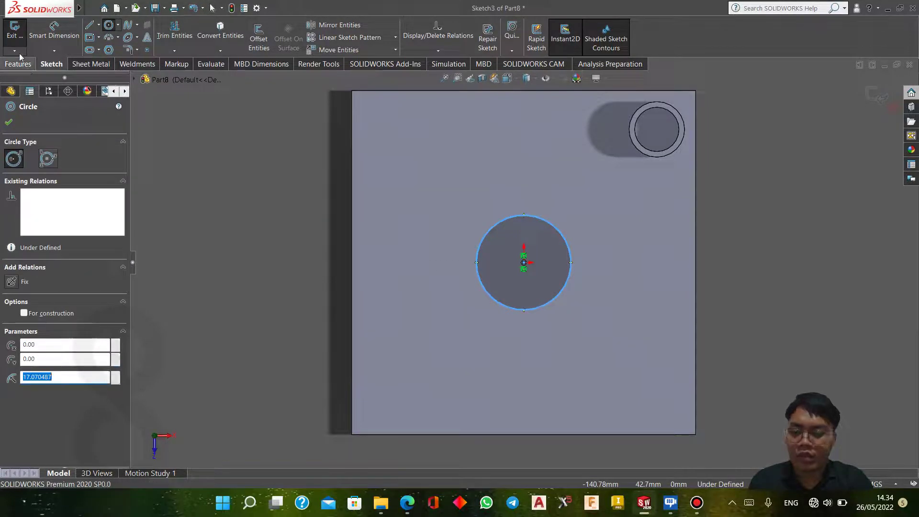
click(14, 30)
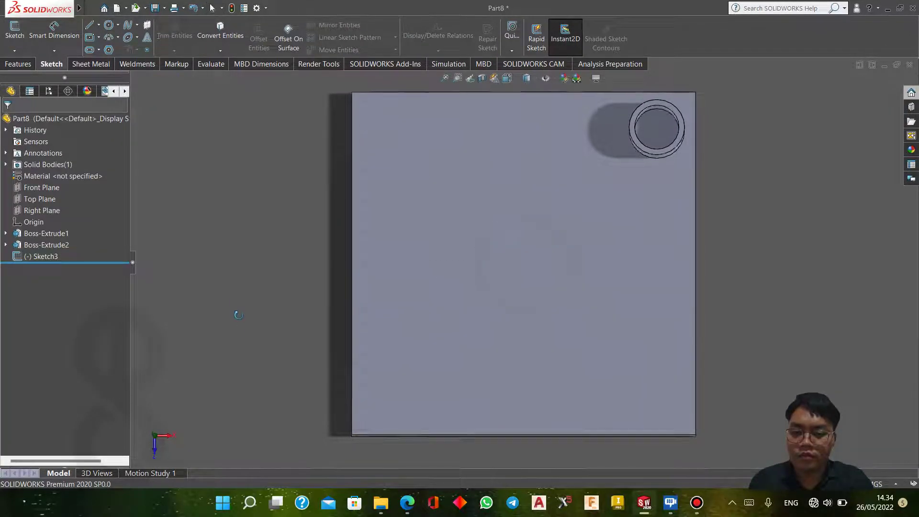
click(18, 64)
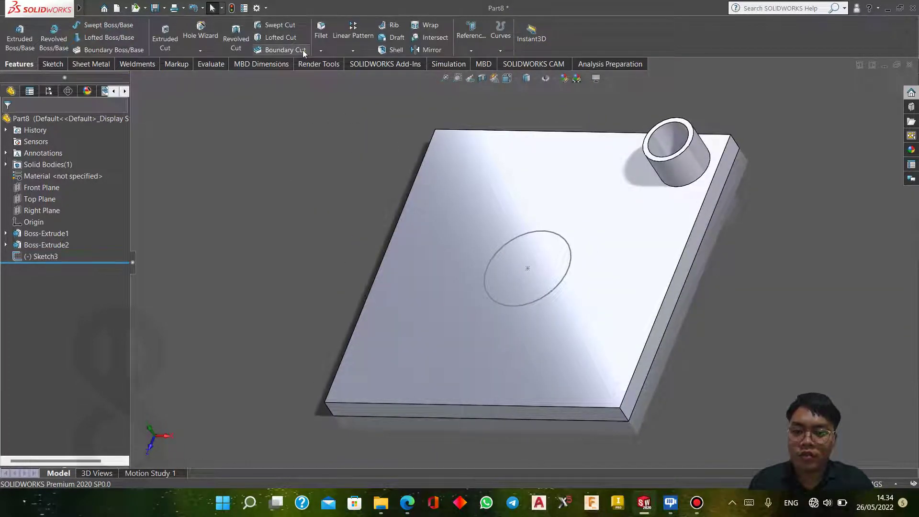
Try a circular pattern of Boss-Extrude2 about a plate edge, then cancel it
click(352, 51)
click(355, 73)
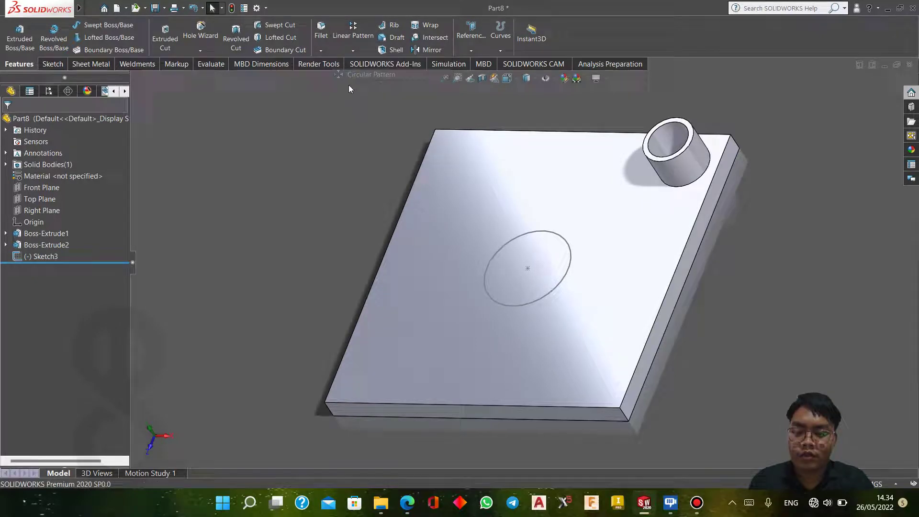
click(666, 168)
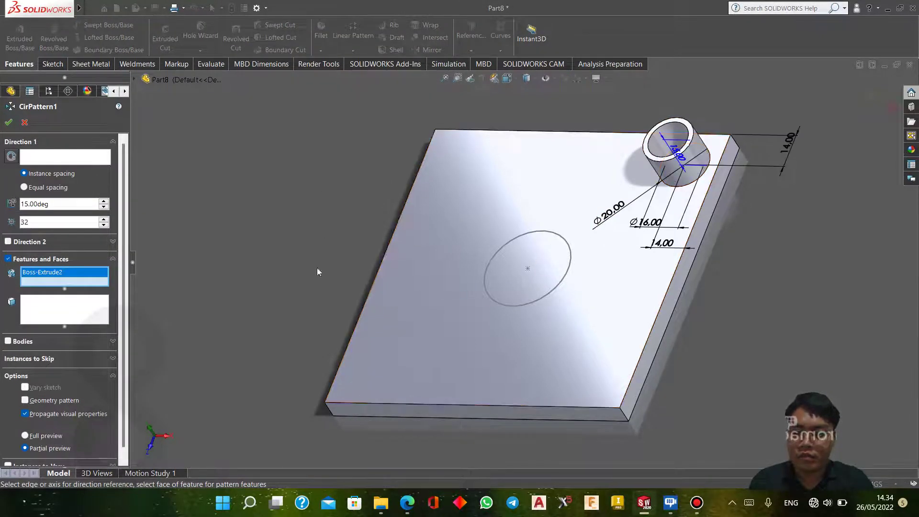
click(79, 159)
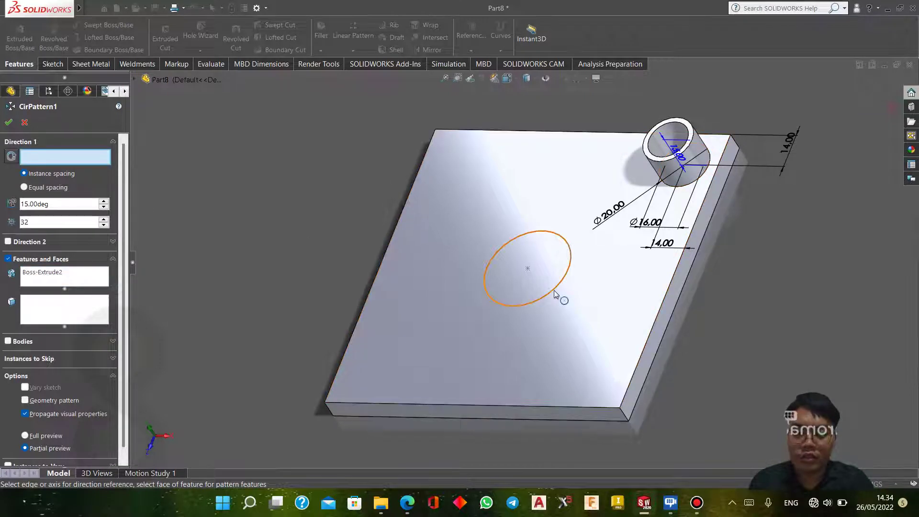
click(627, 415)
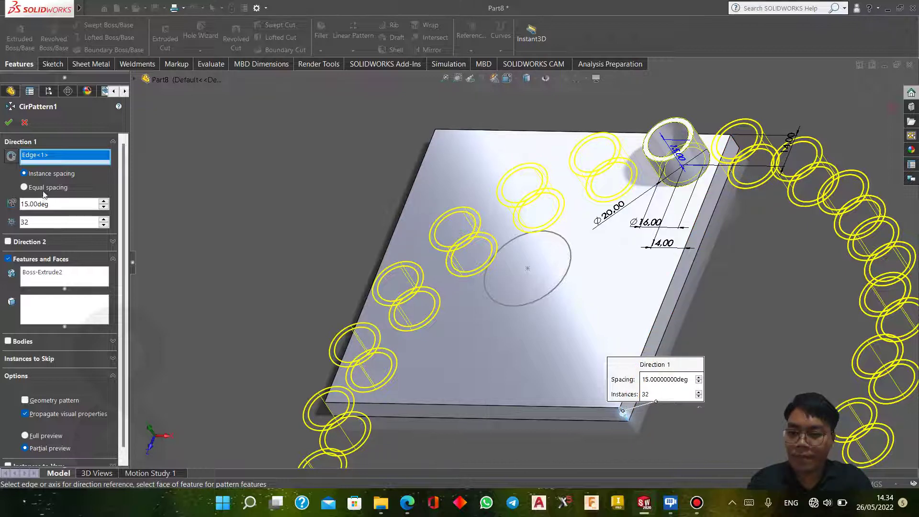
key(Escape)
click(352, 51)
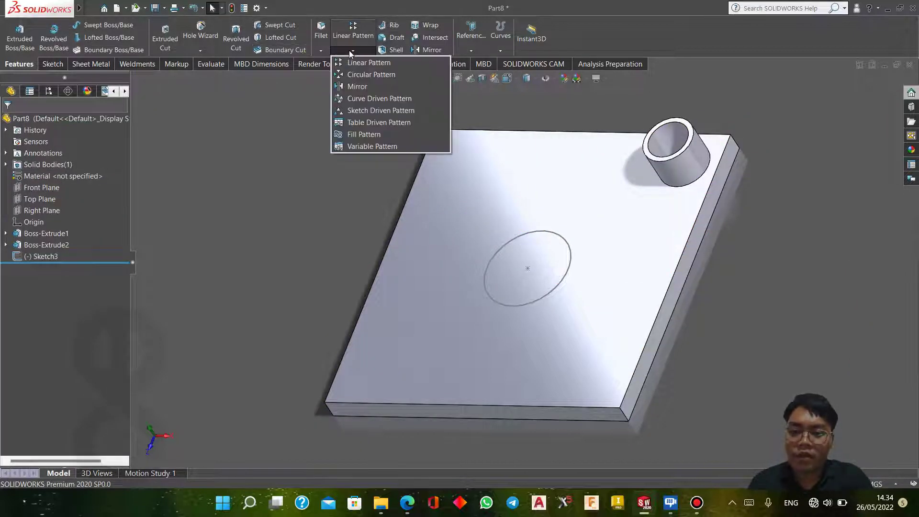
Abandon another circular pattern attempt and extrude Sketch3's central circle instead
click(368, 74)
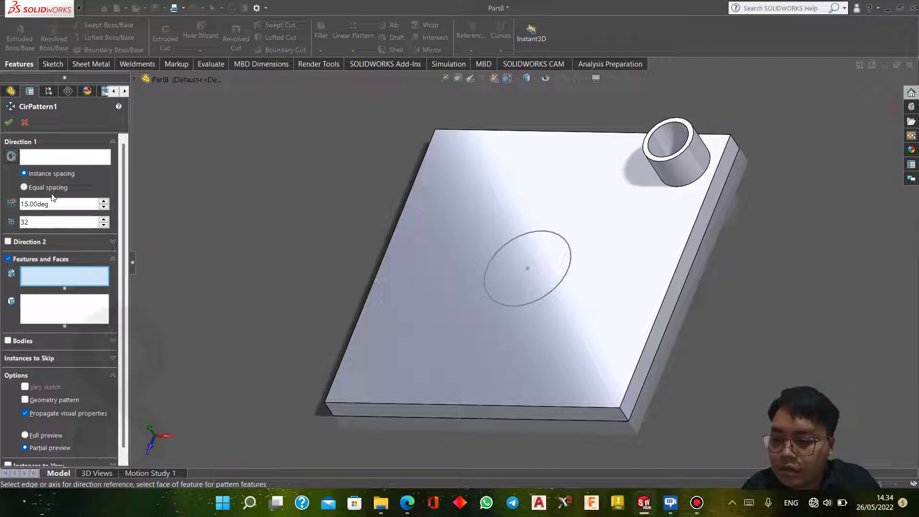
click(53, 160)
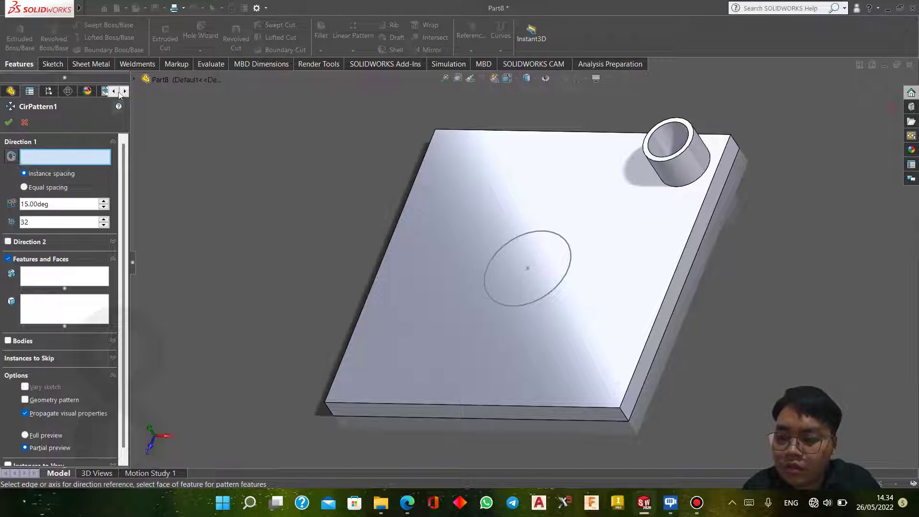
click(134, 80)
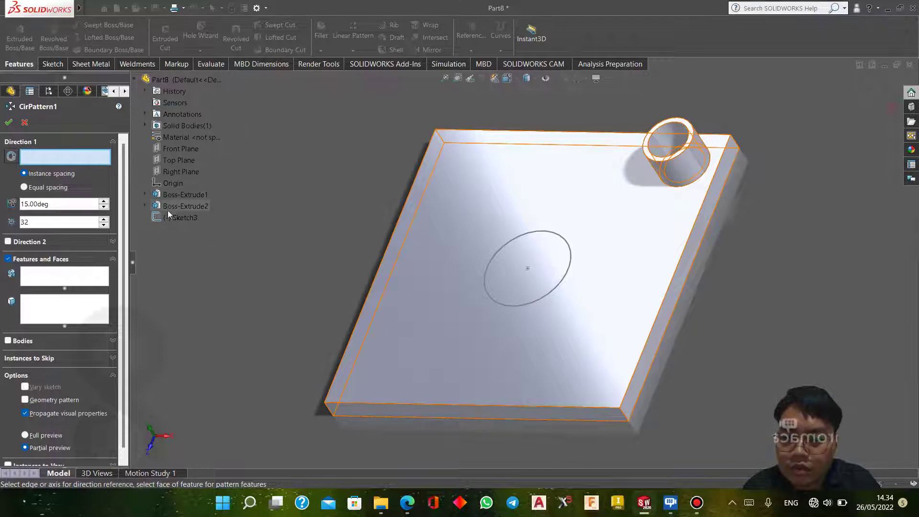
click(145, 114)
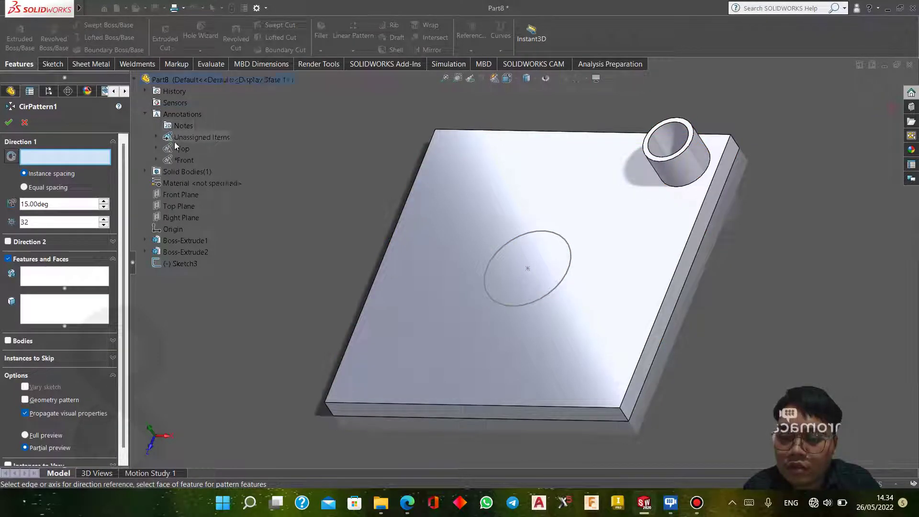
click(145, 172)
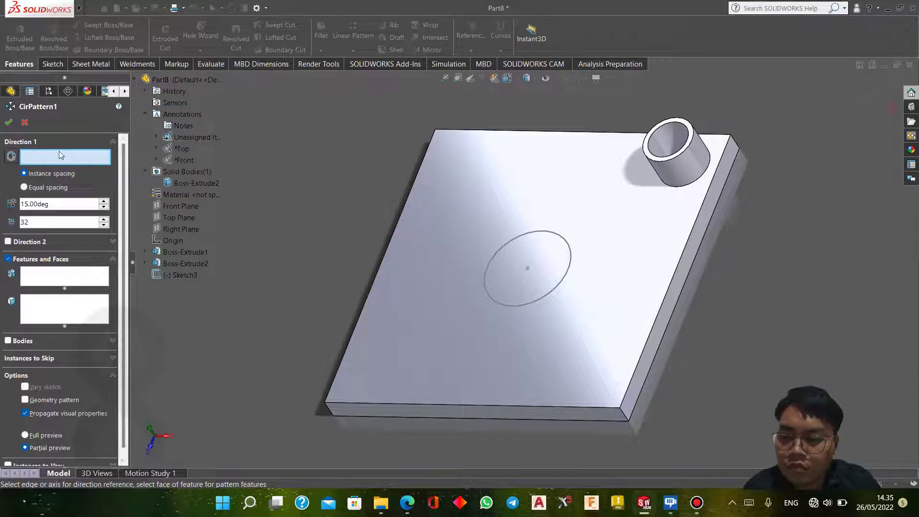
click(24, 122)
click(30, 257)
click(20, 39)
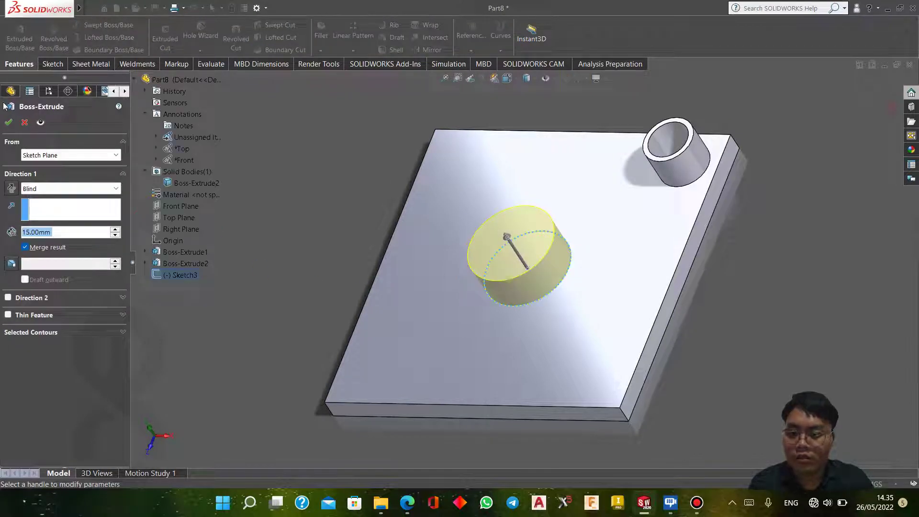
Confirm the 15 mm central cylinder, discarding a trial linear pattern
click(9, 123)
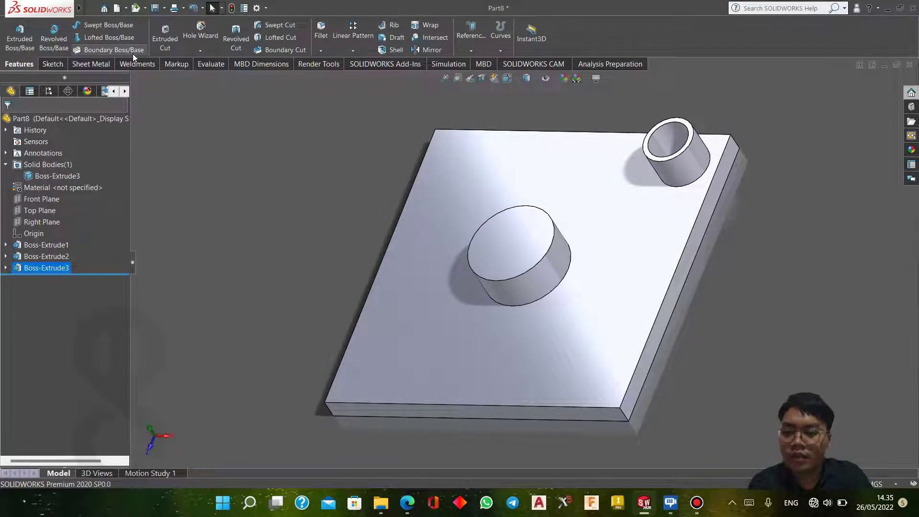
click(353, 30)
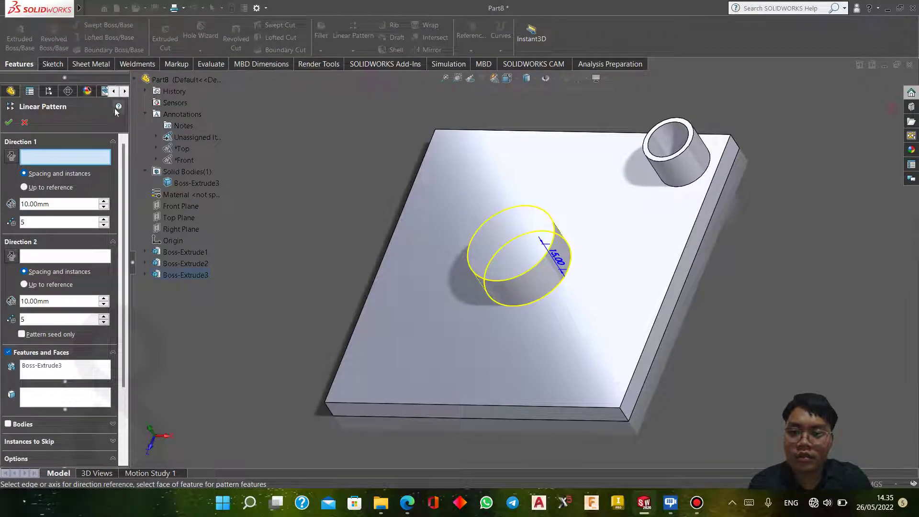
click(27, 124)
click(353, 50)
click(358, 73)
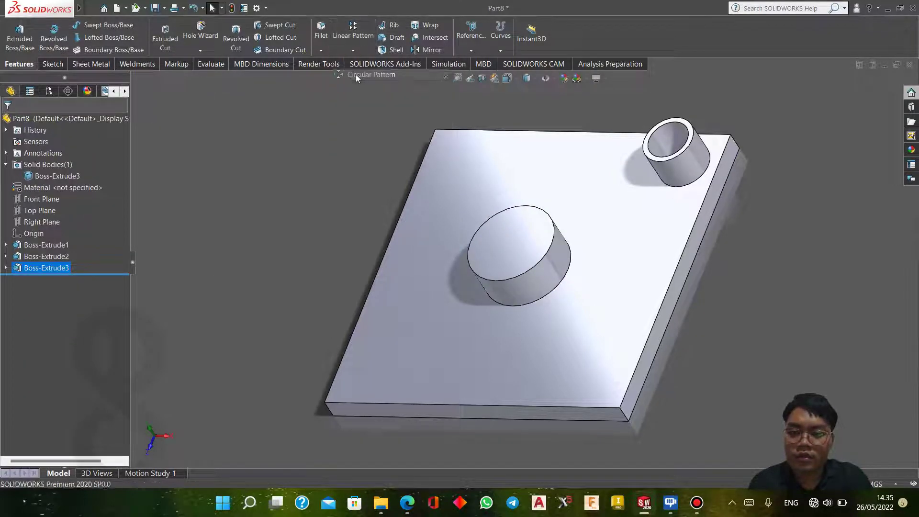
Pattern Boss-Extrude2 around the central cylinder: 4 instances at 90° spacing
click(71, 276)
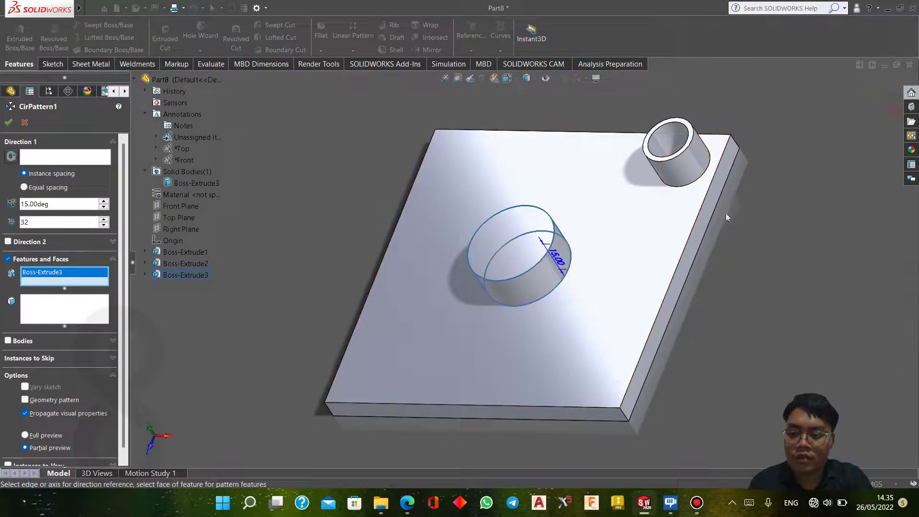
key(Delete)
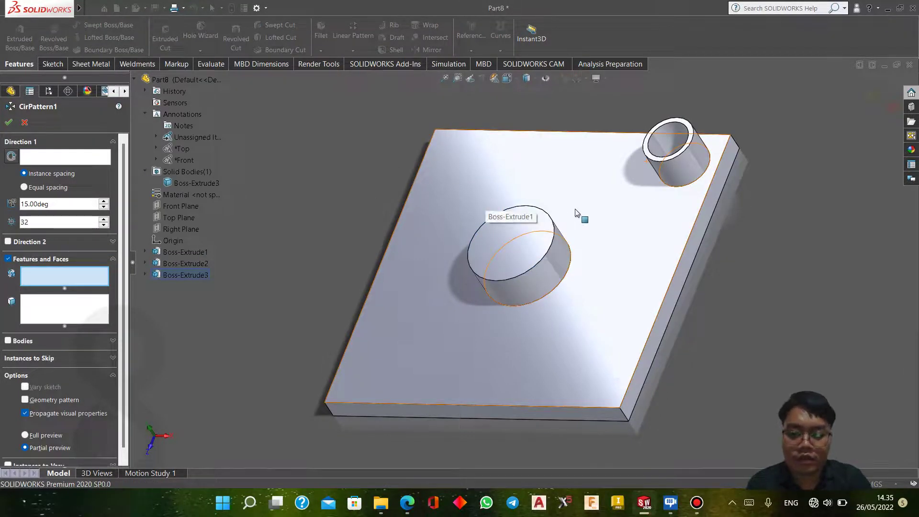
click(674, 173)
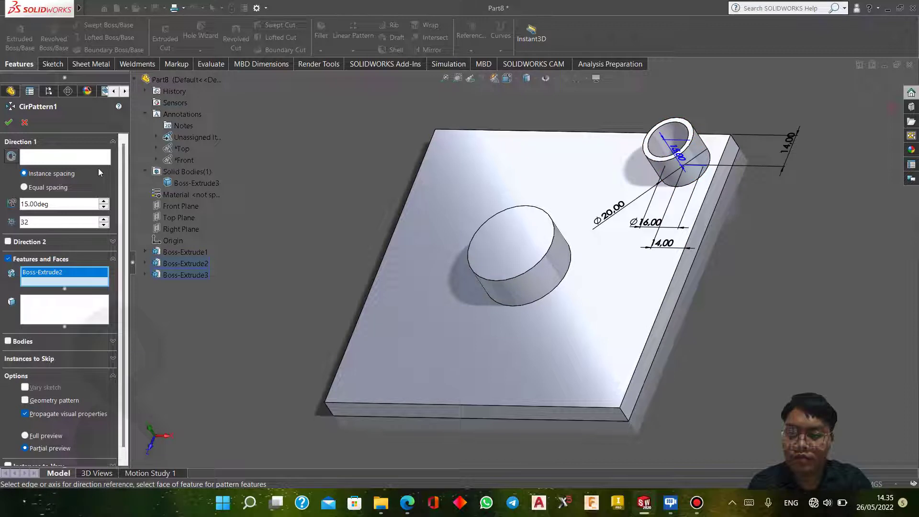
click(71, 160)
click(509, 273)
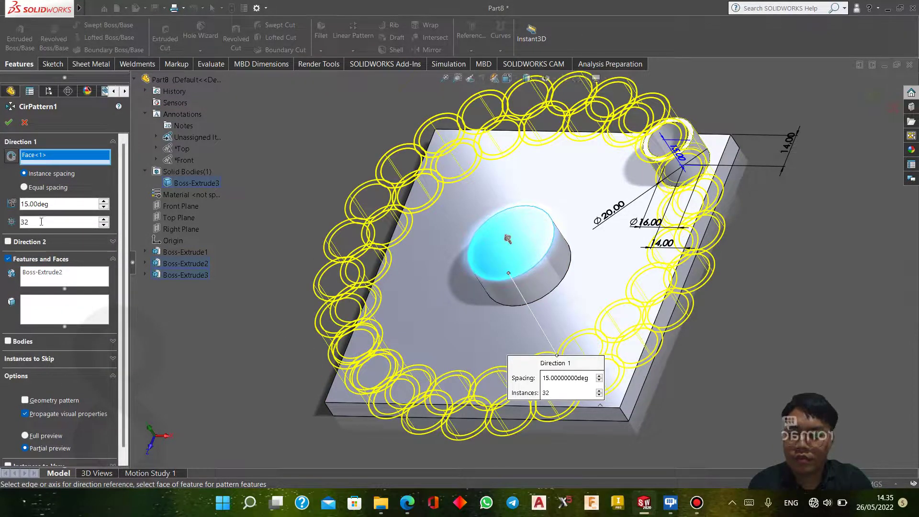
text(4)
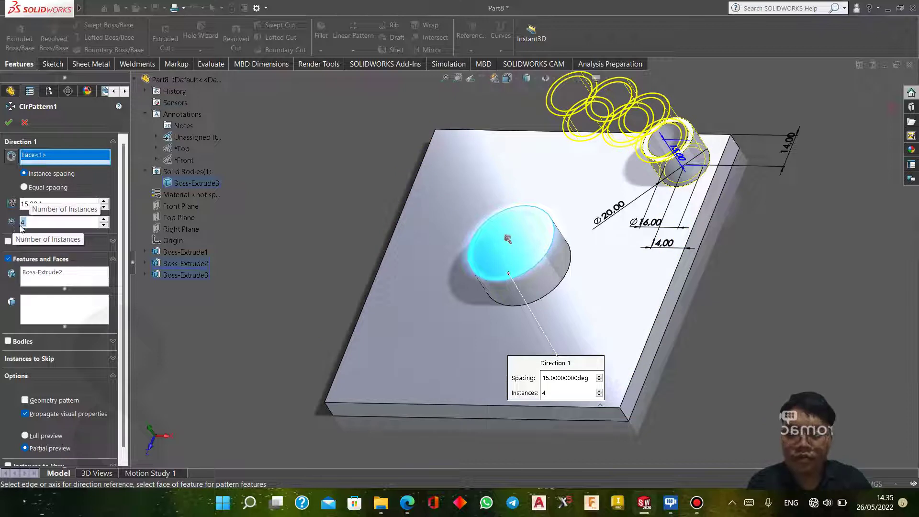
drag(56, 203, 9, 203)
text(90)
key(Return)
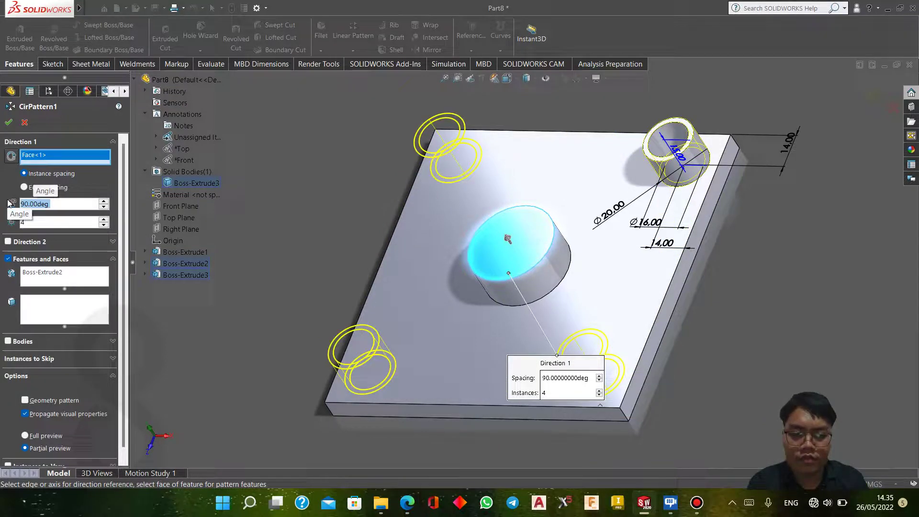
key(Return)
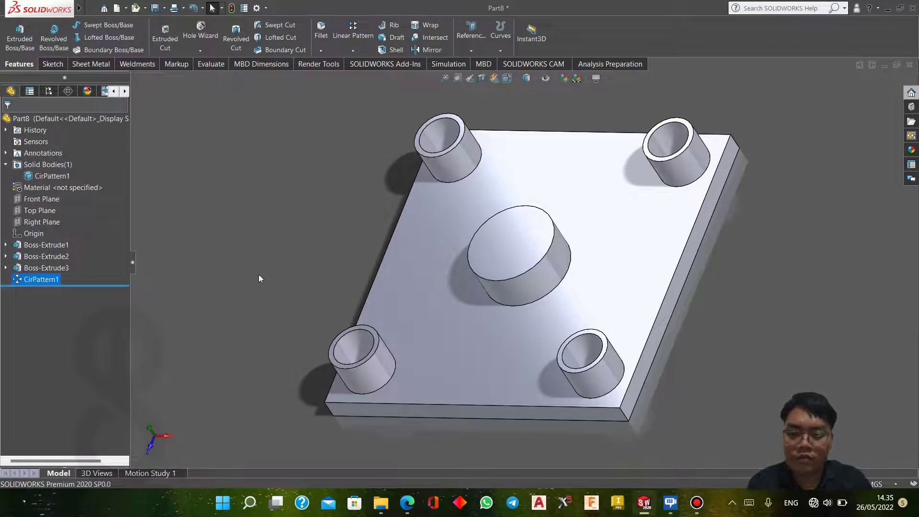
Orbit the model to inspect the four corner bosses
middle_drag(258, 279, 70, 95)
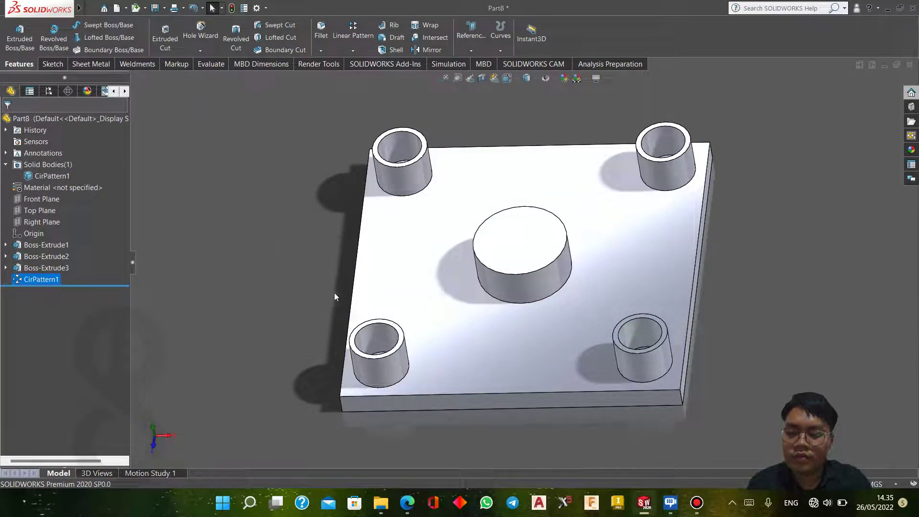
middle_drag(335, 294, 308, 318)
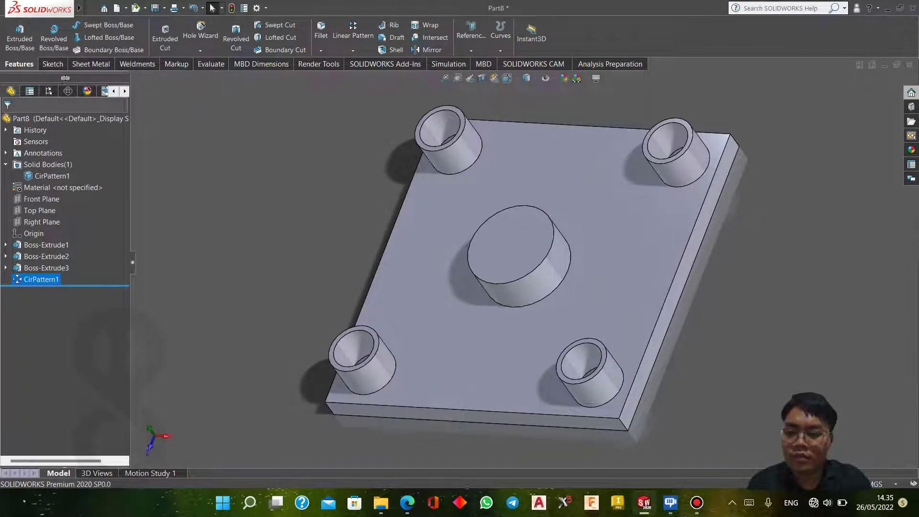
click(53, 64)
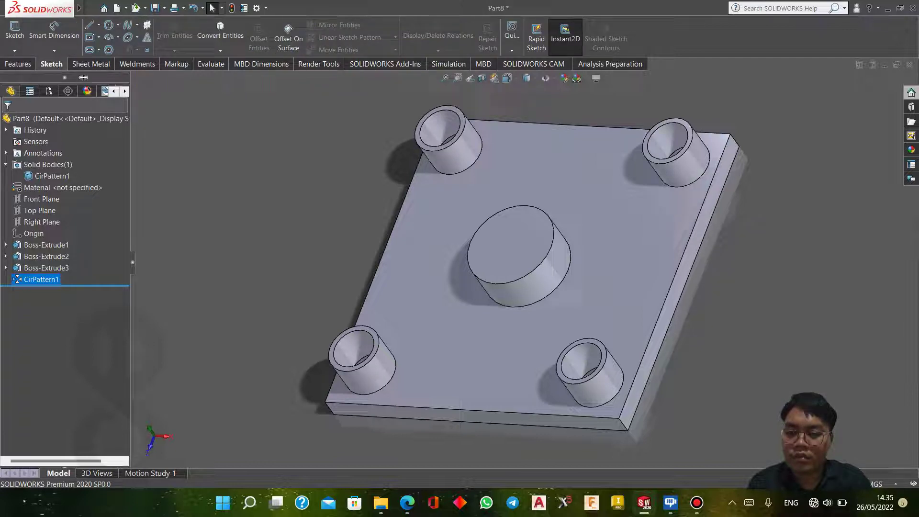
click(18, 44)
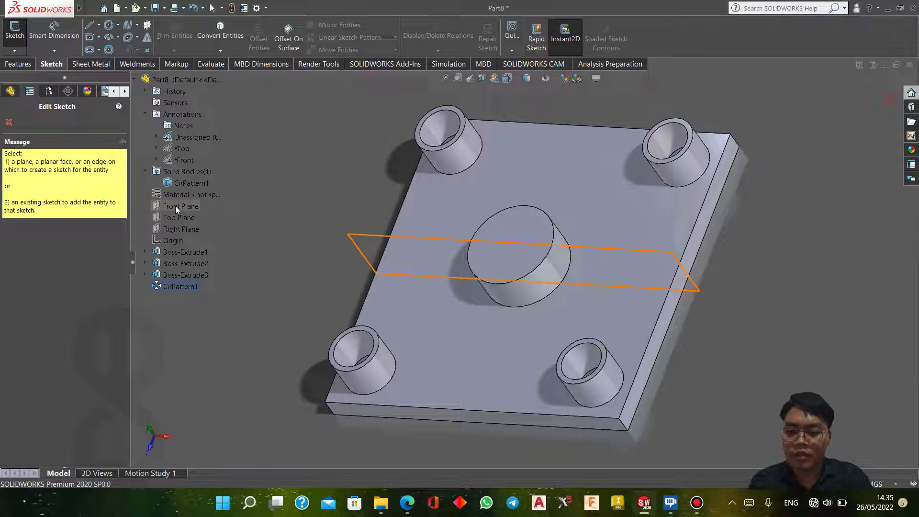
Sketch on the Right Plane and draw a circle over the left corner boss
click(175, 226)
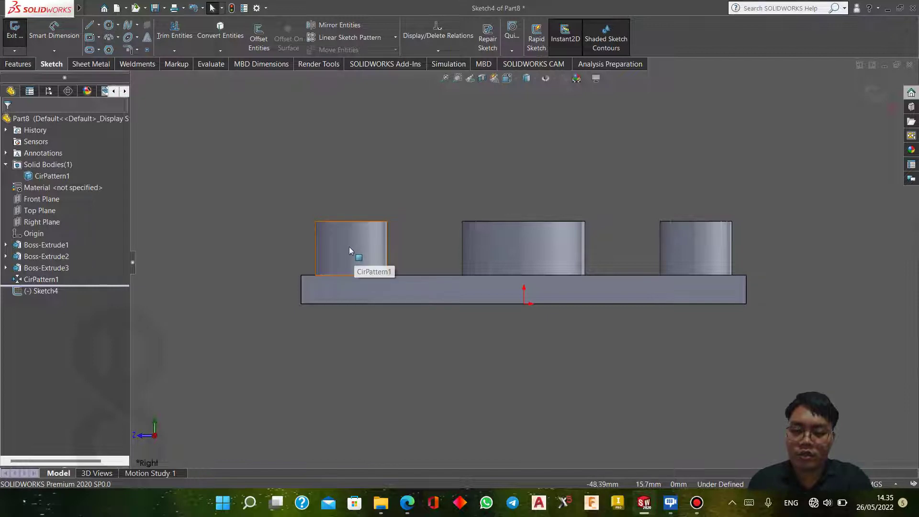
click(110, 27)
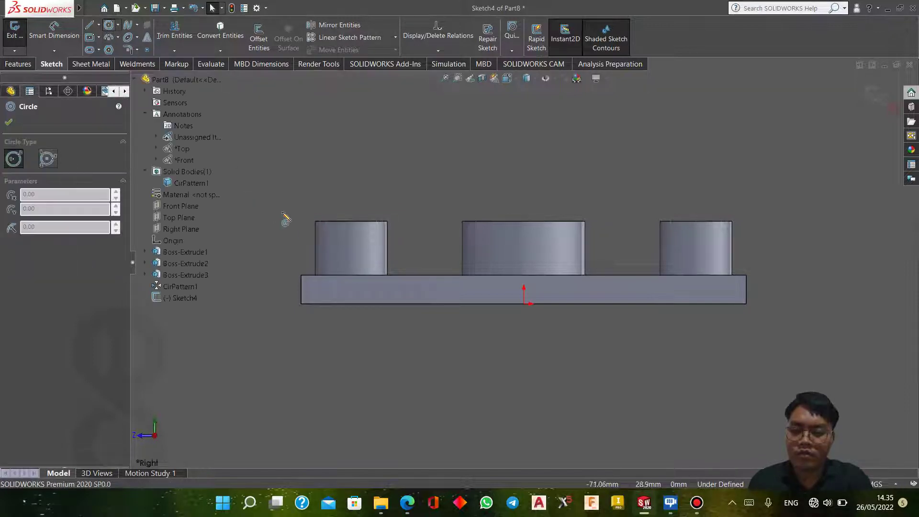
click(348, 248)
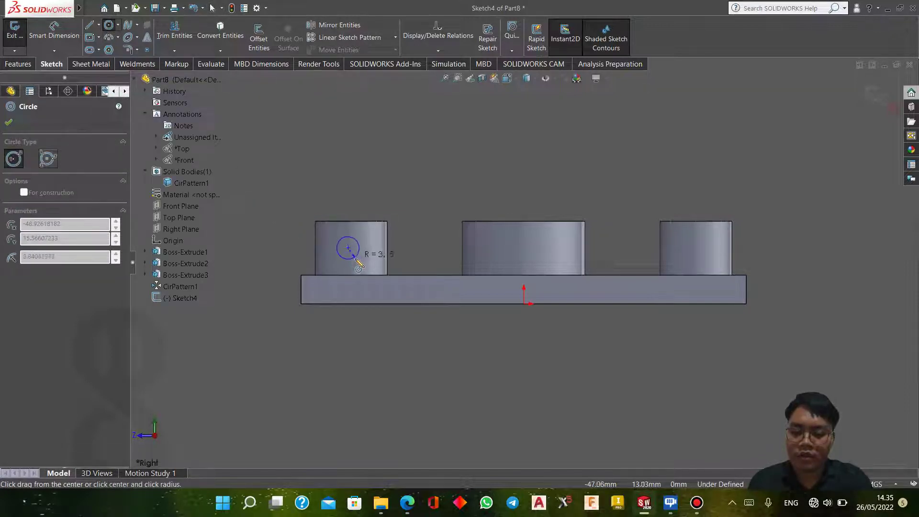
click(368, 254)
key(Escape)
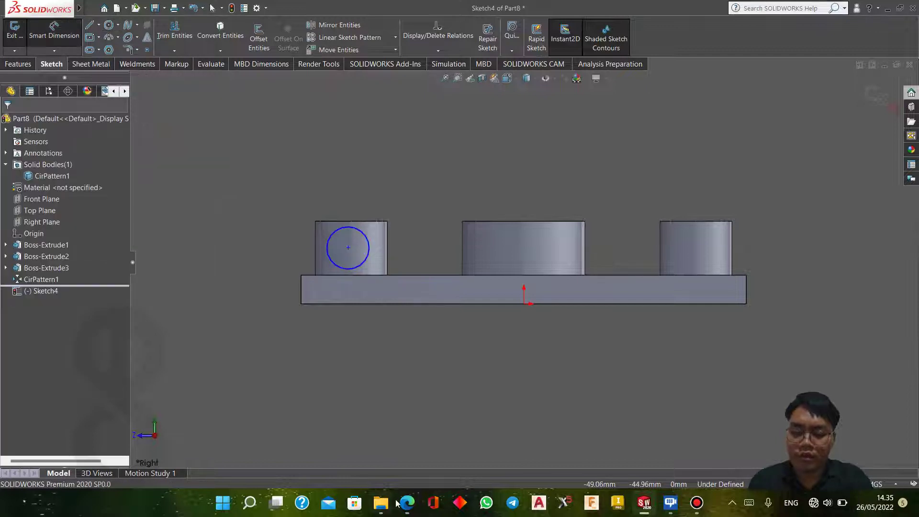
Check the exercise drawing and begin a diameter dimension on the circle
click(401, 502)
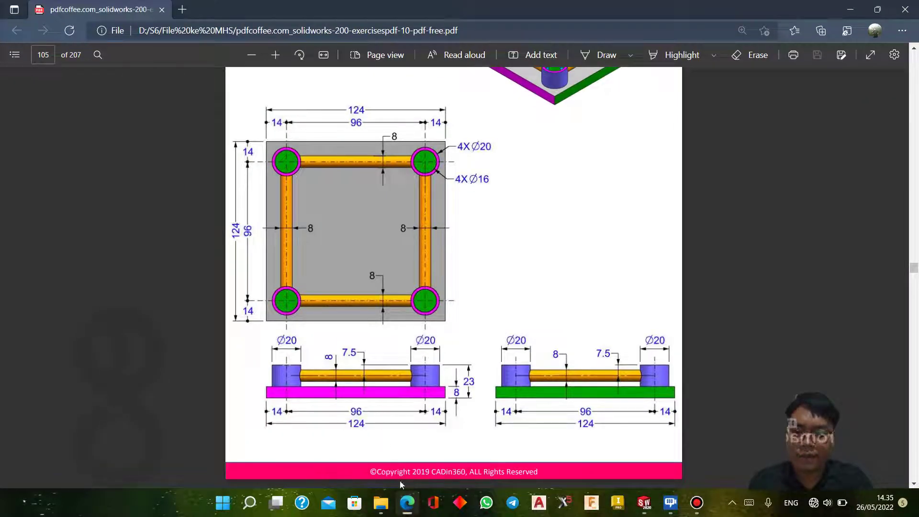
click(408, 506)
click(360, 265)
click(392, 178)
Set the rod circle diameter to 8 mm and dismiss the driven-dimension warning
text(8)
key(Return)
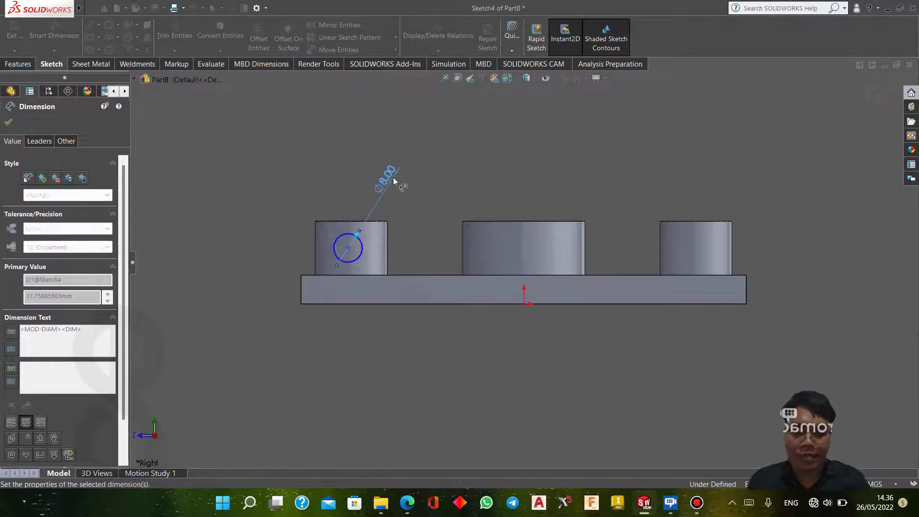
click(407, 503)
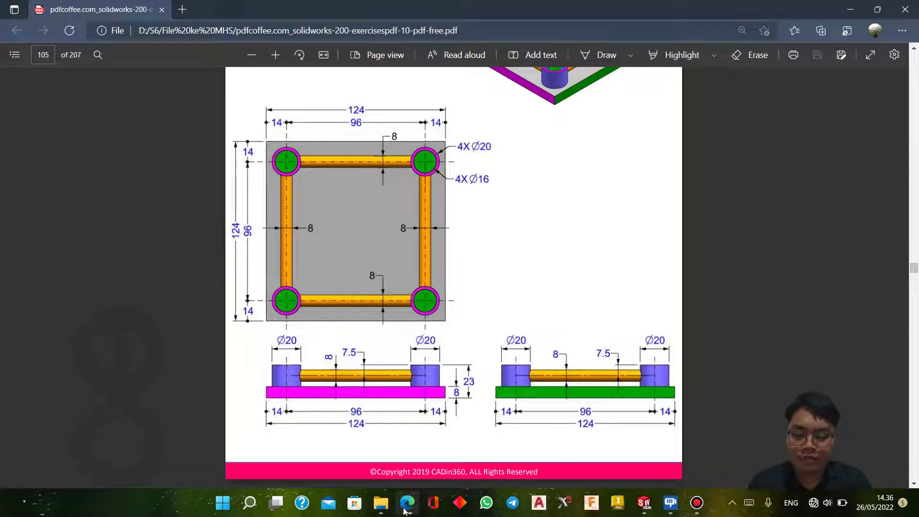
mouse_move(406, 503)
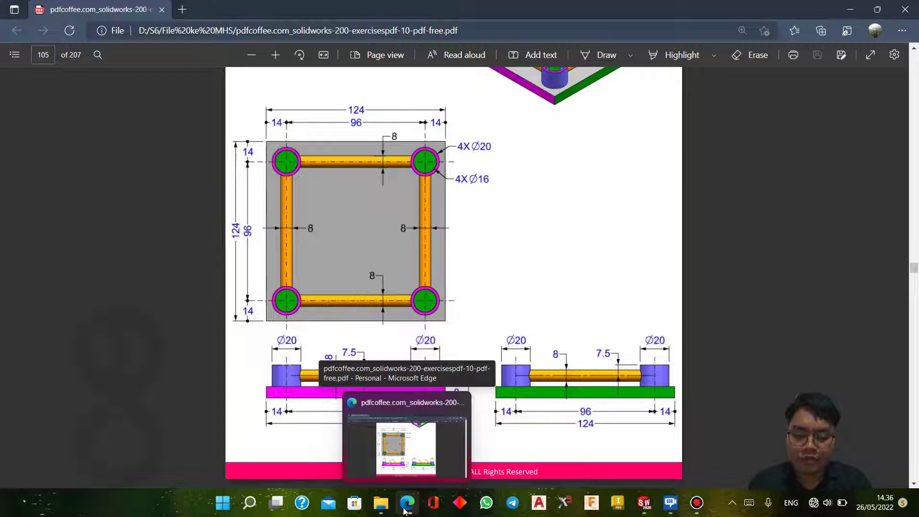
click(404, 511)
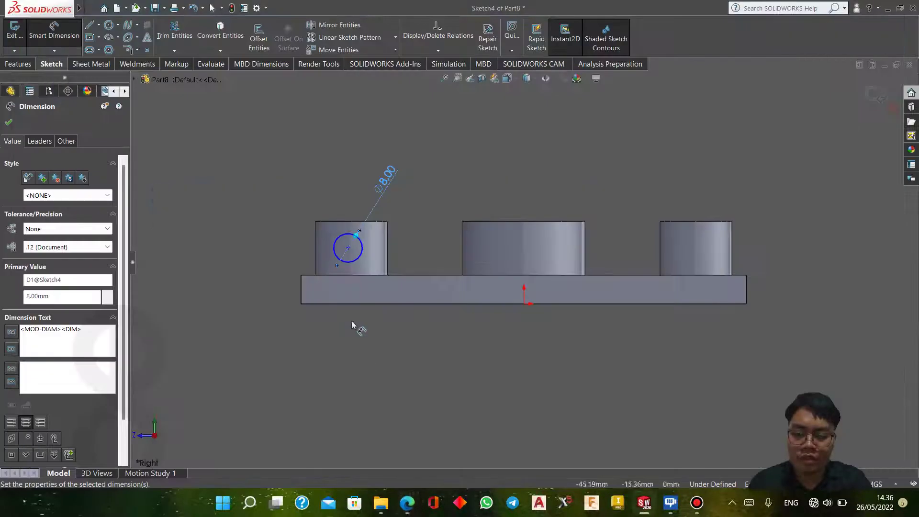
click(362, 256)
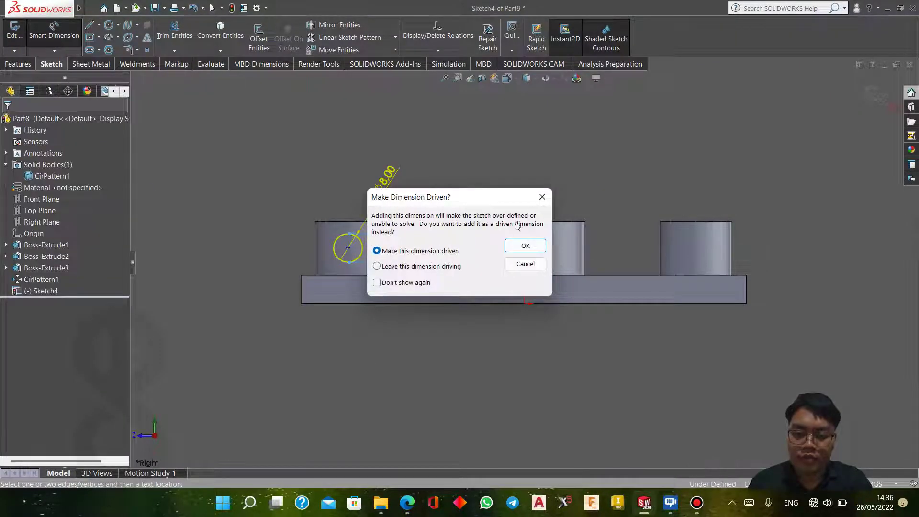
click(541, 197)
Place the circle 10 mm horizontally from the boss's side edge
click(361, 255)
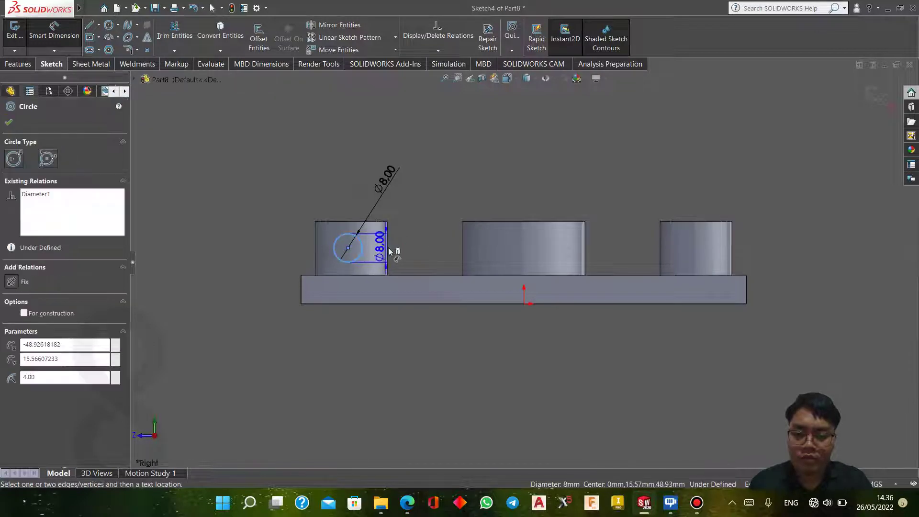
click(387, 250)
click(384, 128)
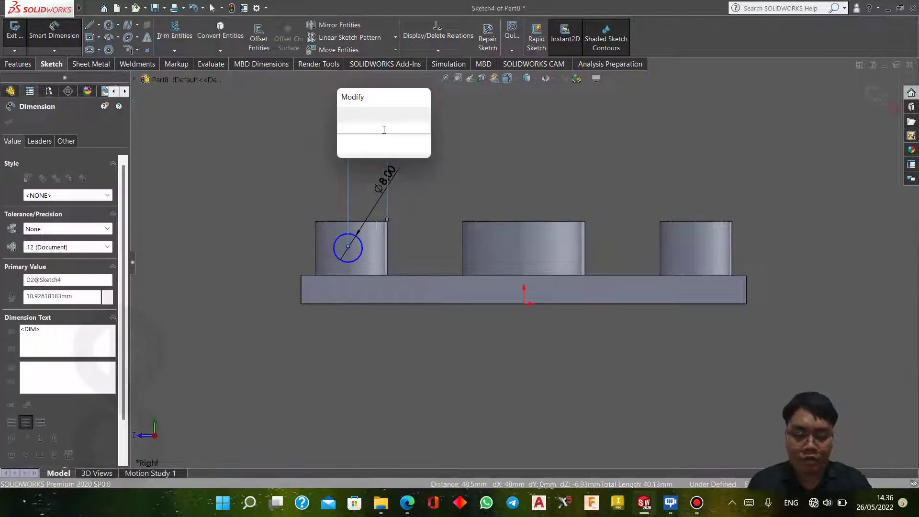
text(10)
key(Return)
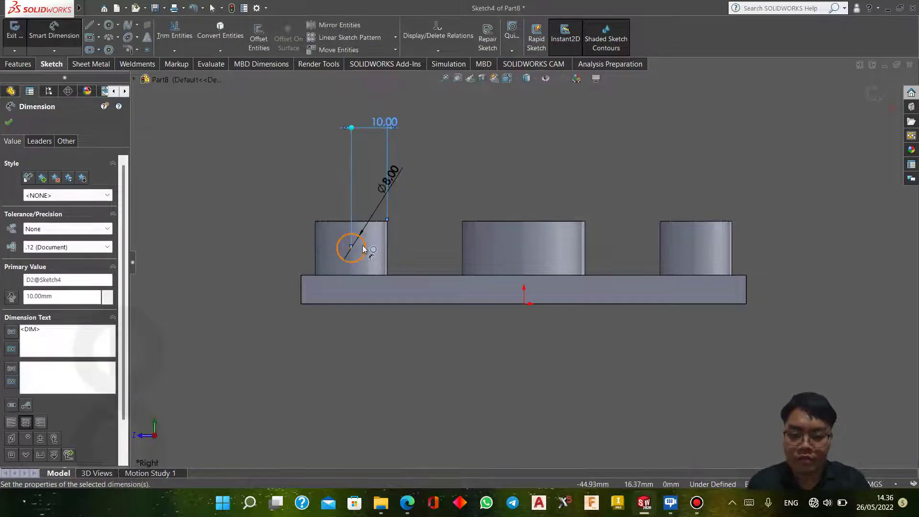
Place the circle centre 7.5 mm below the boss's top edge
click(351, 247)
click(335, 221)
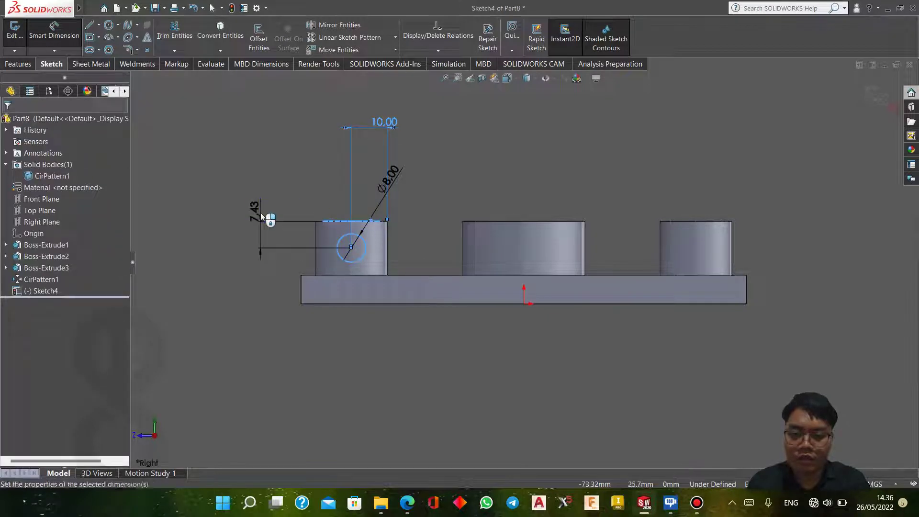
click(261, 213)
text(7.5)
key(Return)
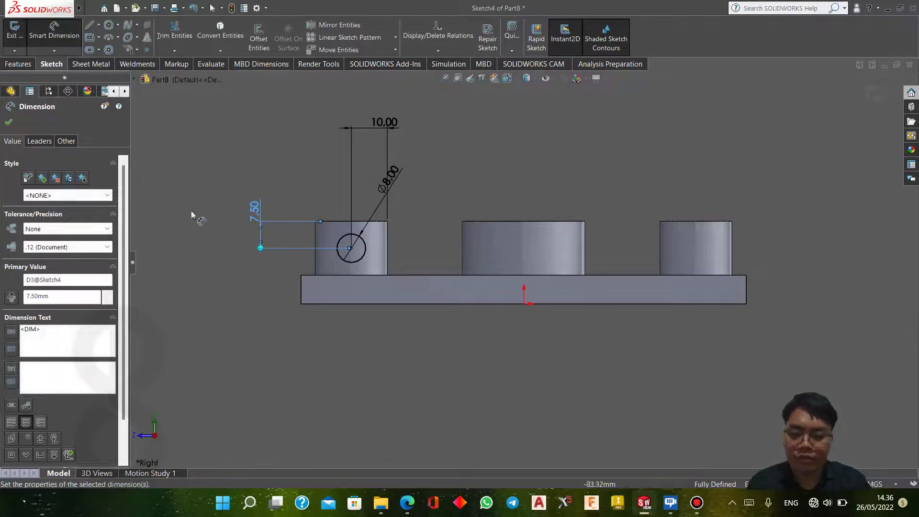
click(415, 510)
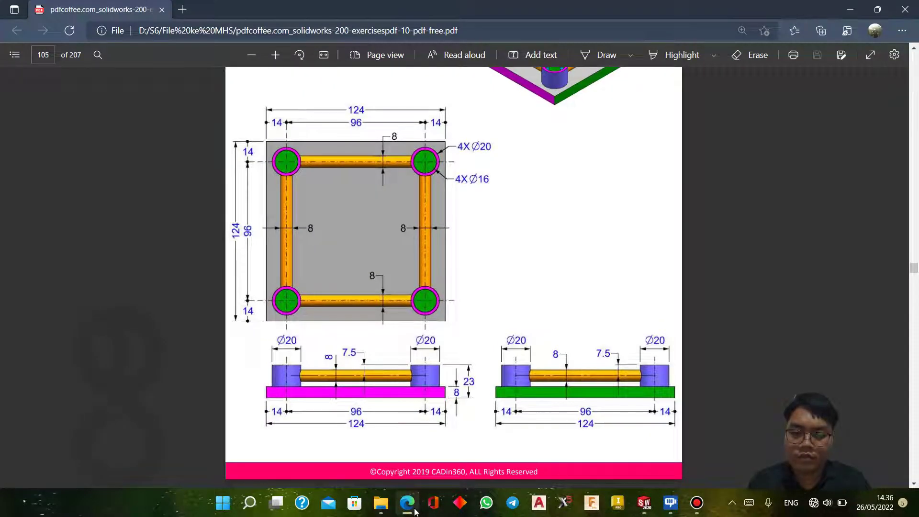
scroll(444, 417, up, 3)
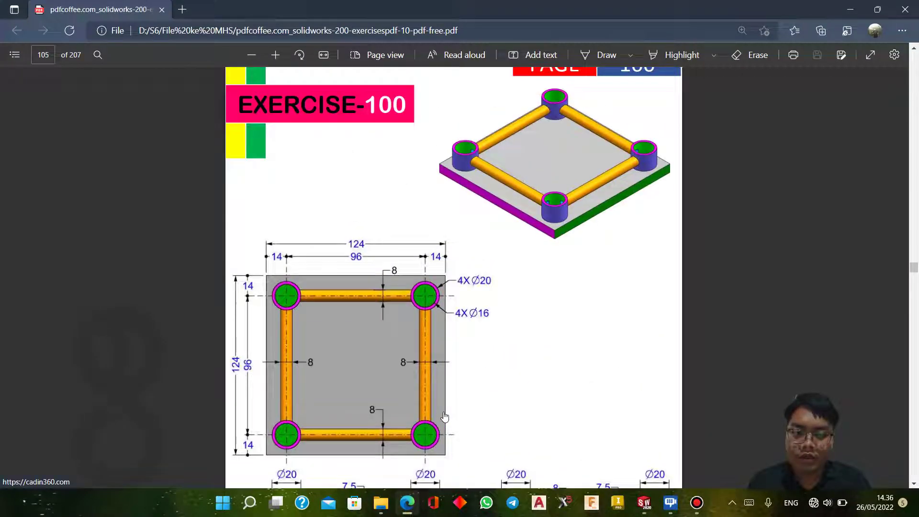
scroll(442, 422, down, 3)
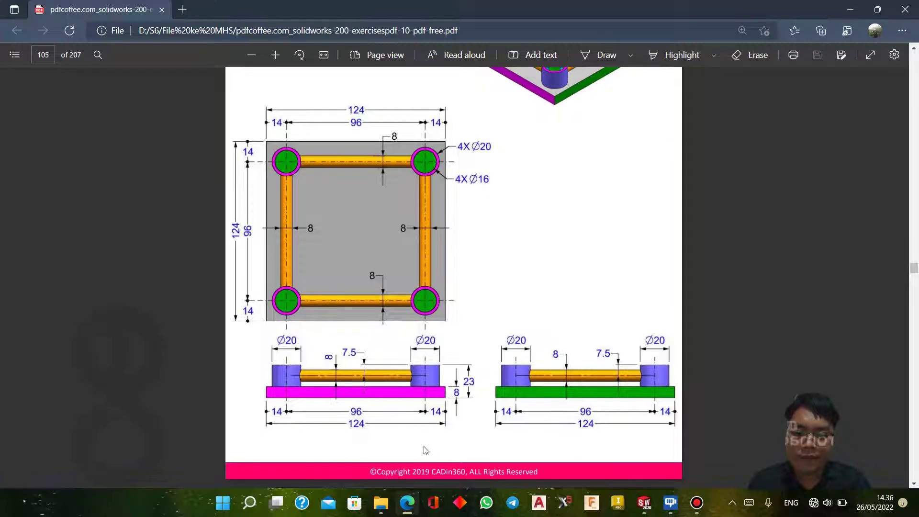
Exit the sketch, view isometric, and start extruding the rod circle, trying Mid Plane
mouse_move(406, 503)
click(402, 511)
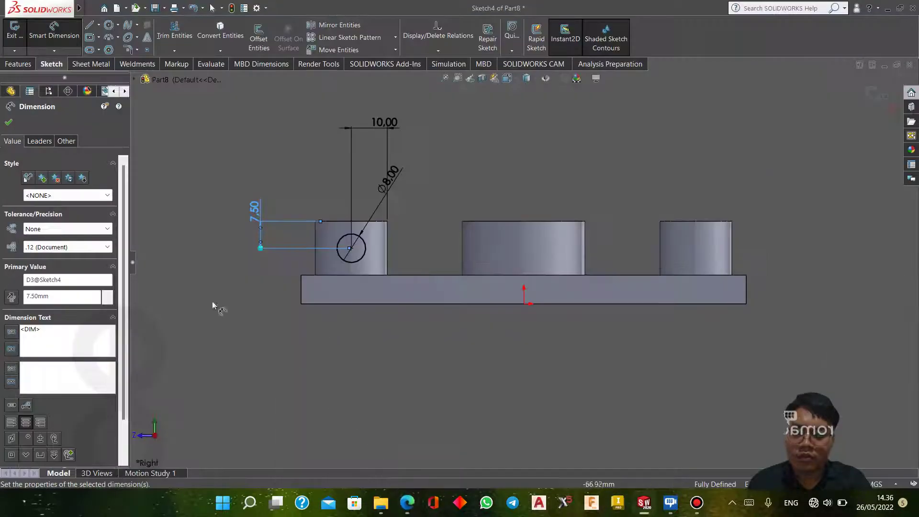
click(9, 124)
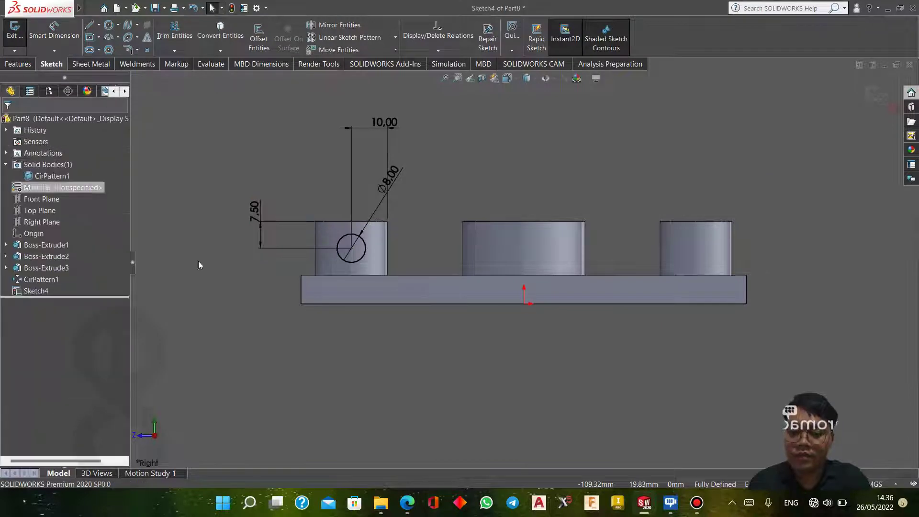
key(ctrl+7)
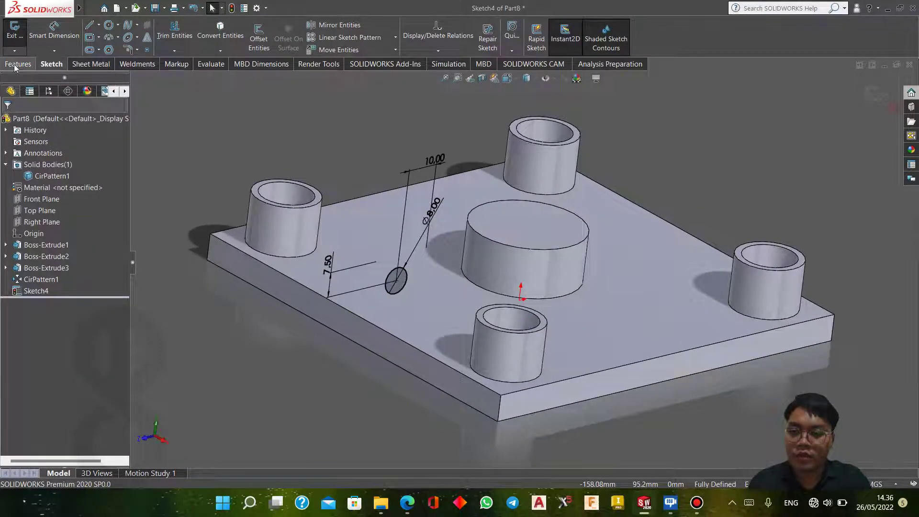
click(18, 64)
click(19, 38)
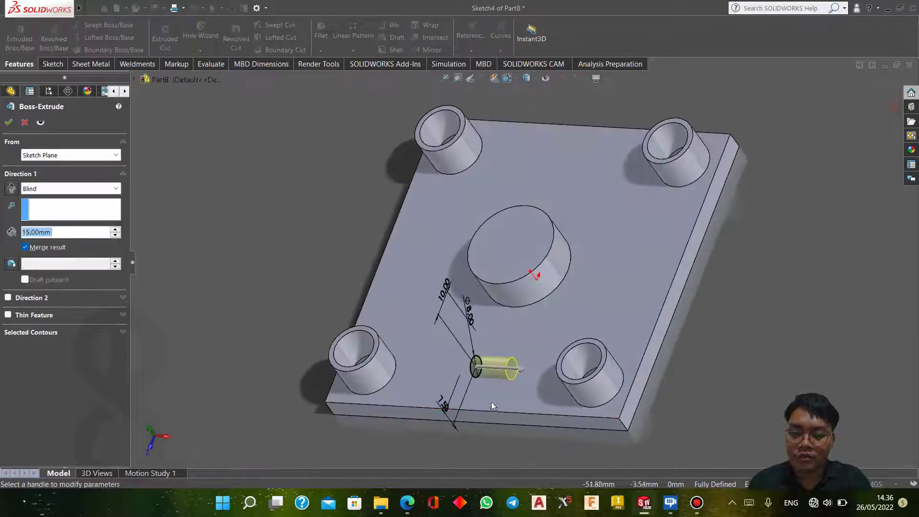
click(87, 155)
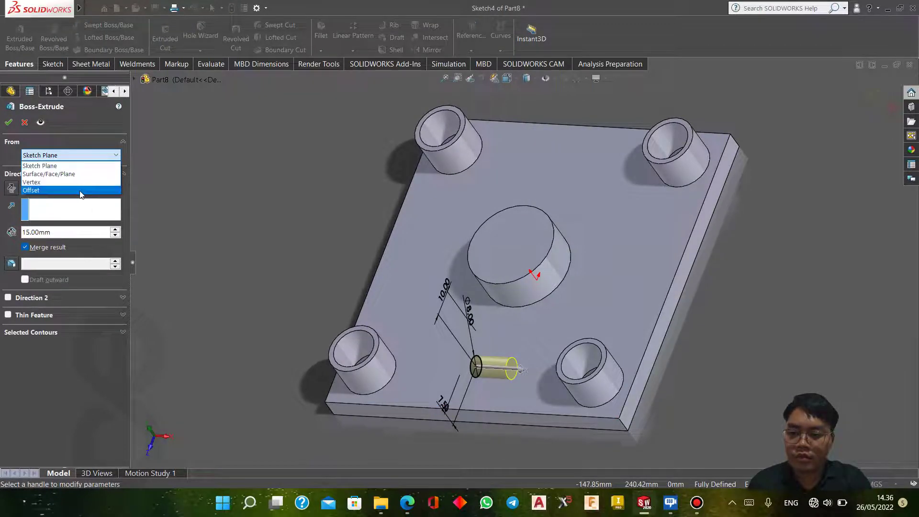
click(90, 154)
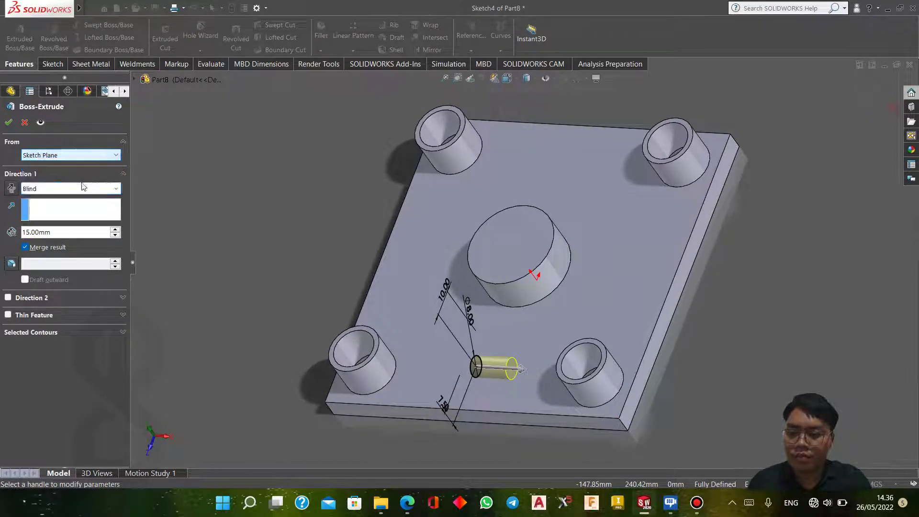
click(81, 188)
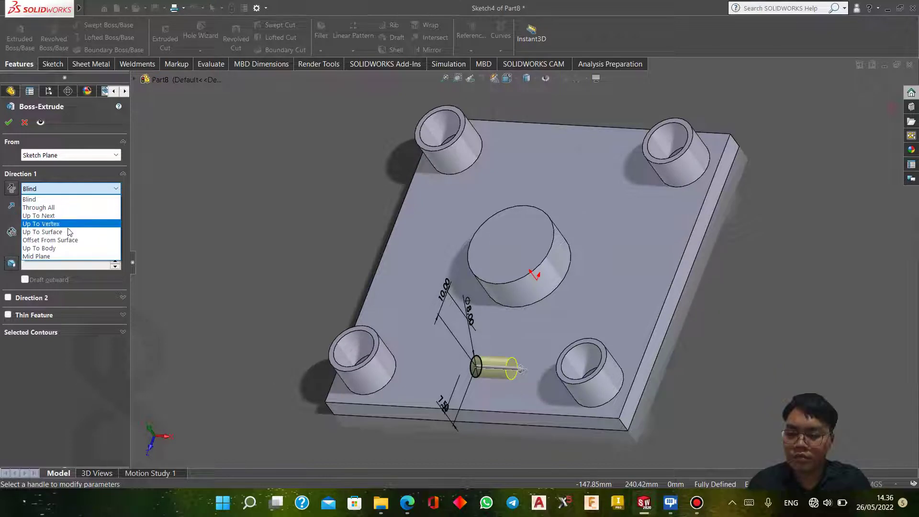
click(61, 258)
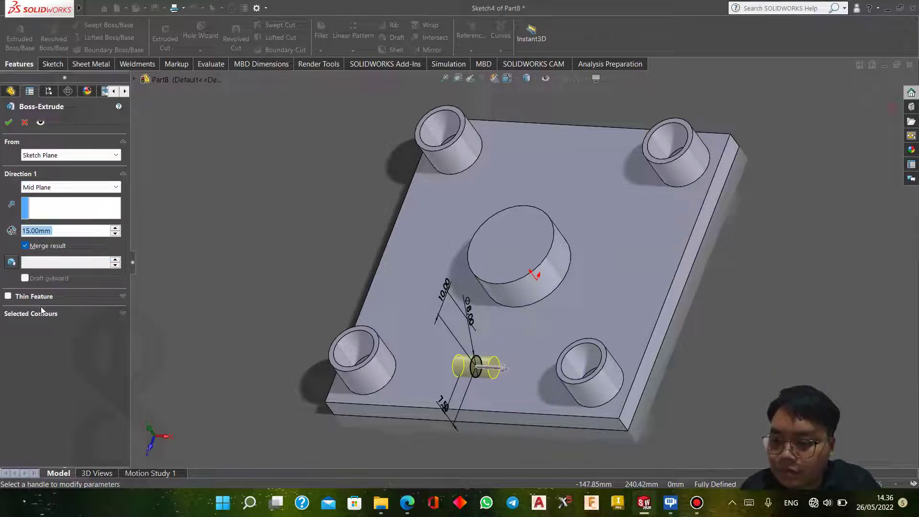
Extrude the rod Up To Surface, ending at the bottom-right boss face, creating Boss-Extrude4
click(85, 186)
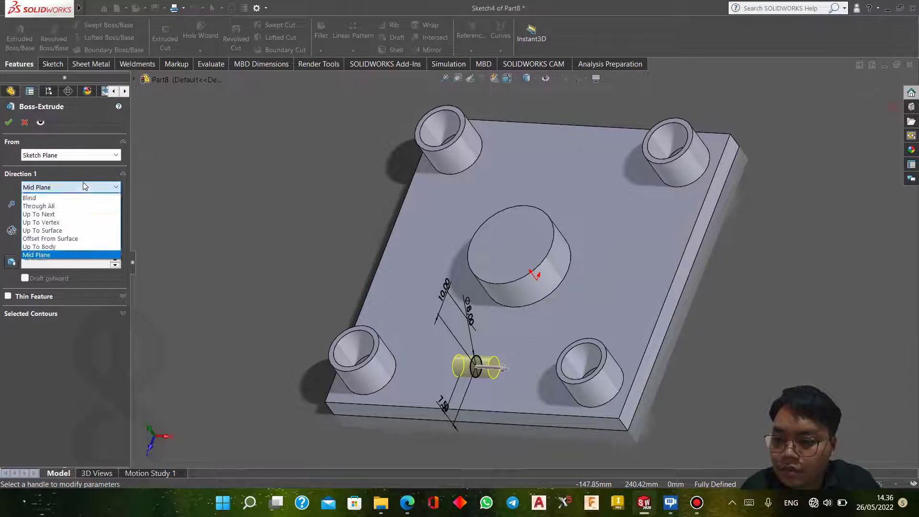
click(75, 231)
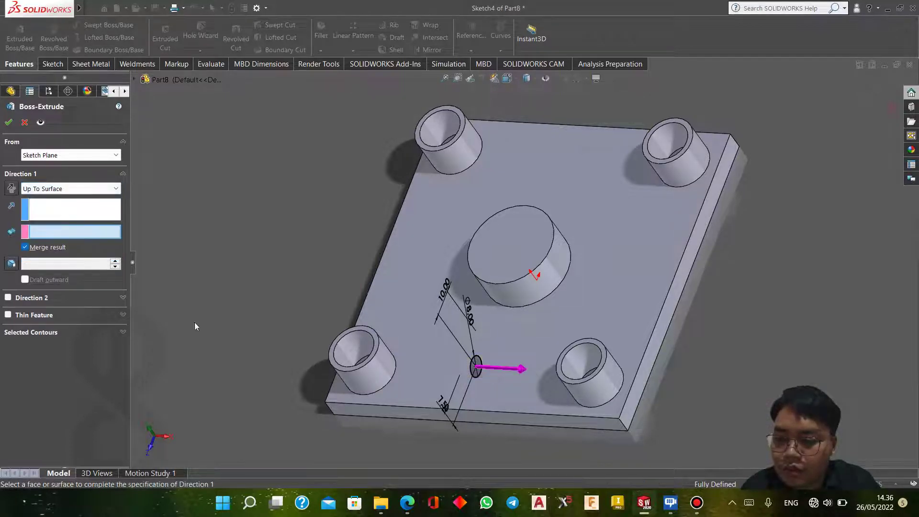
click(381, 369)
middle_drag(387, 383, 647, 386)
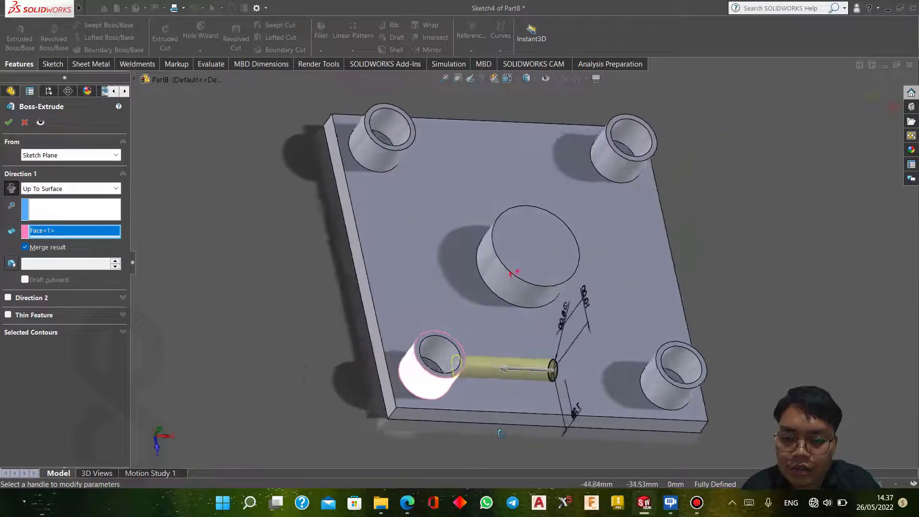
click(647, 386)
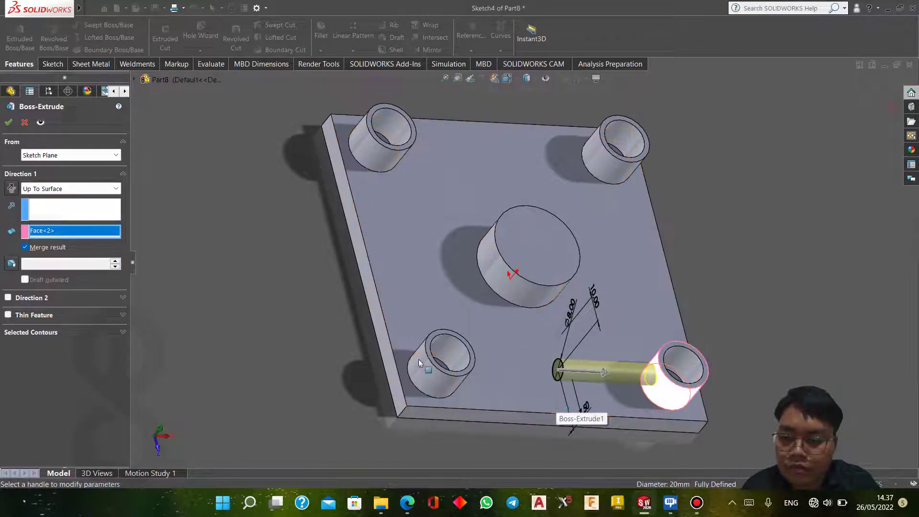
click(116, 190)
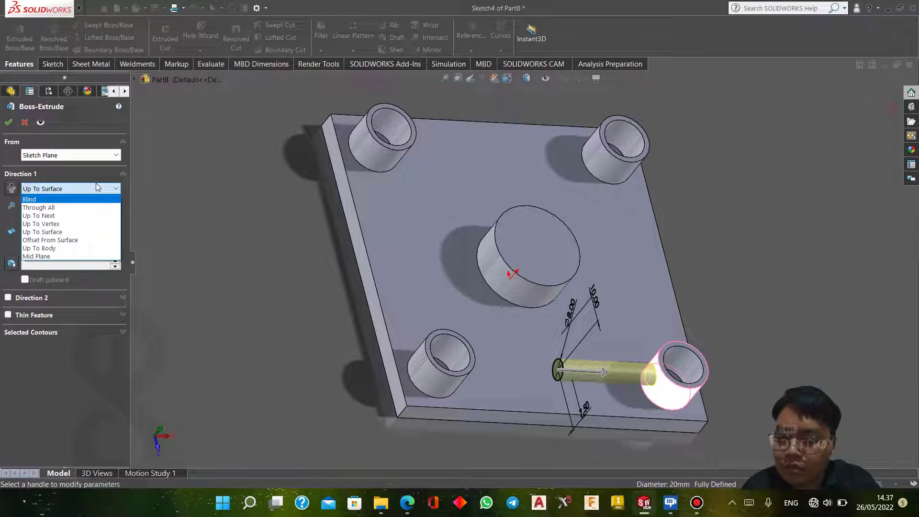
click(97, 187)
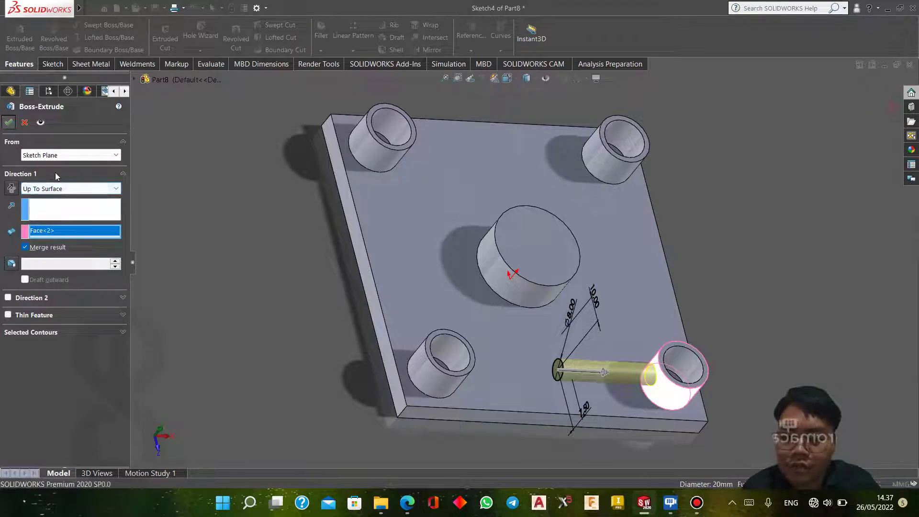
click(9, 122)
click(5, 291)
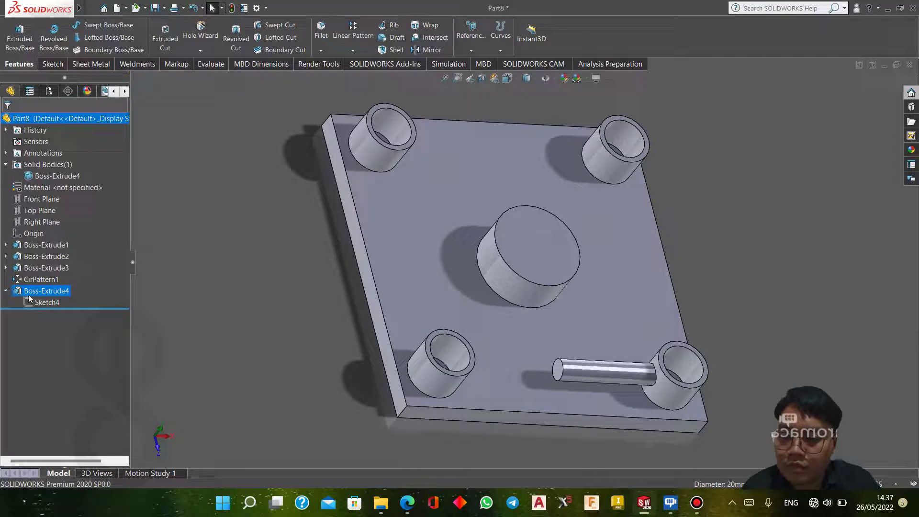
Extrude Sketch4 the other way Up To Surface at the lower-left boss face, creating Boss-Extrude5
click(47, 302)
click(20, 36)
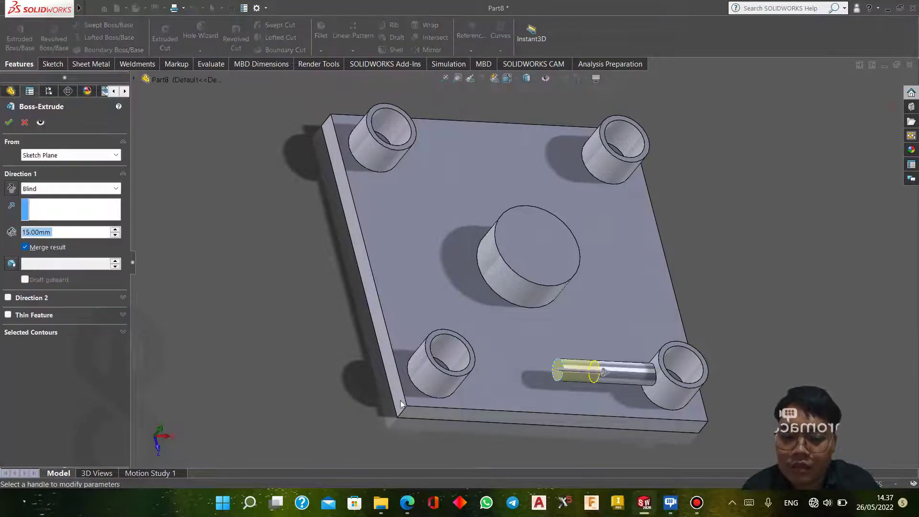
click(71, 188)
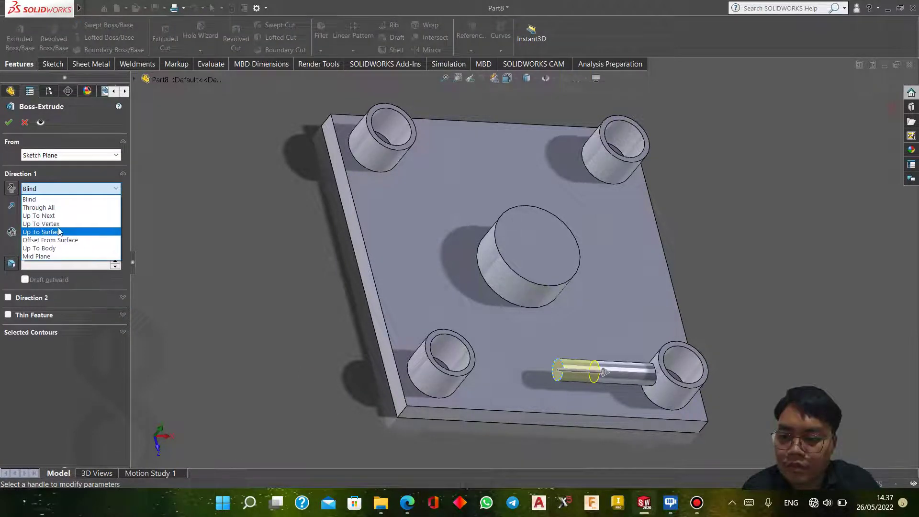
click(48, 240)
middle_drag(339, 417, 306, 404)
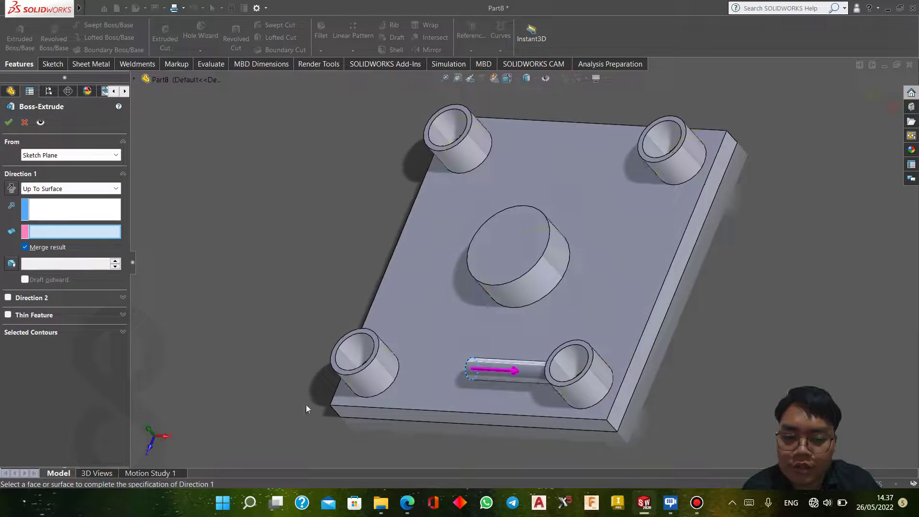
click(379, 374)
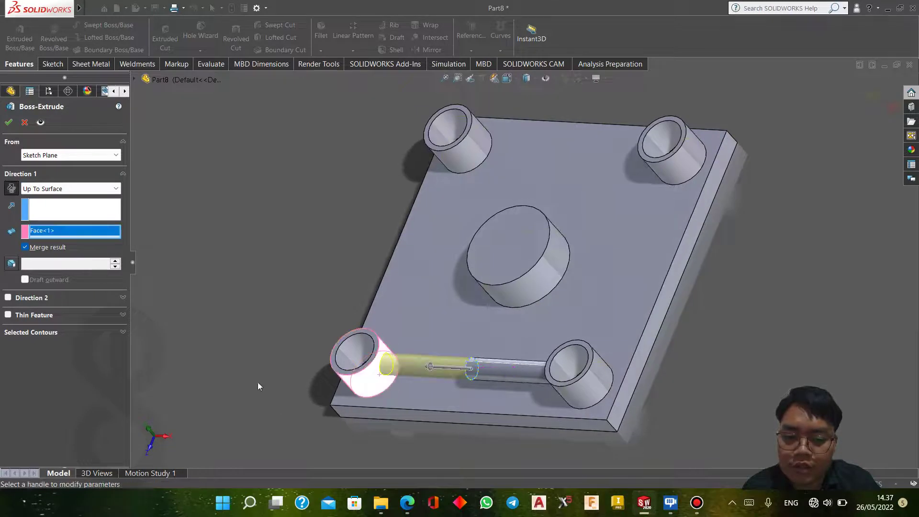
click(8, 122)
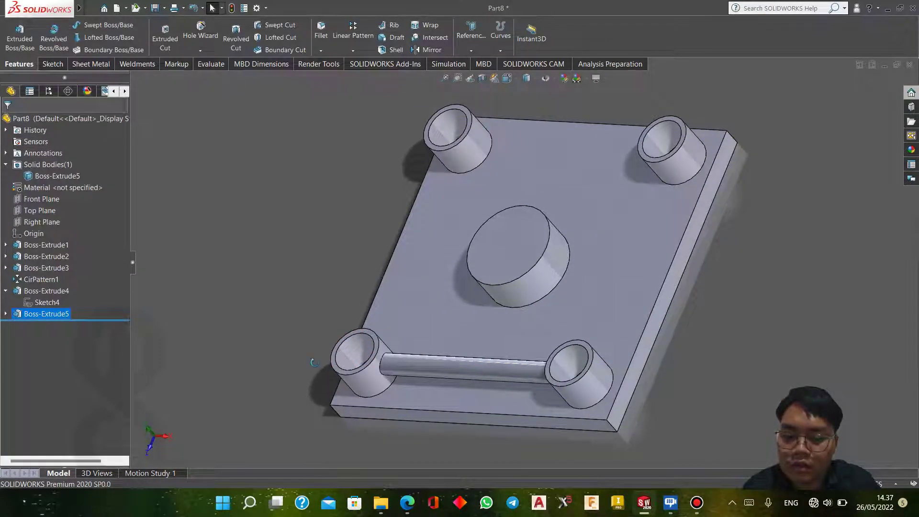
middle_drag(311, 367, 338, 369)
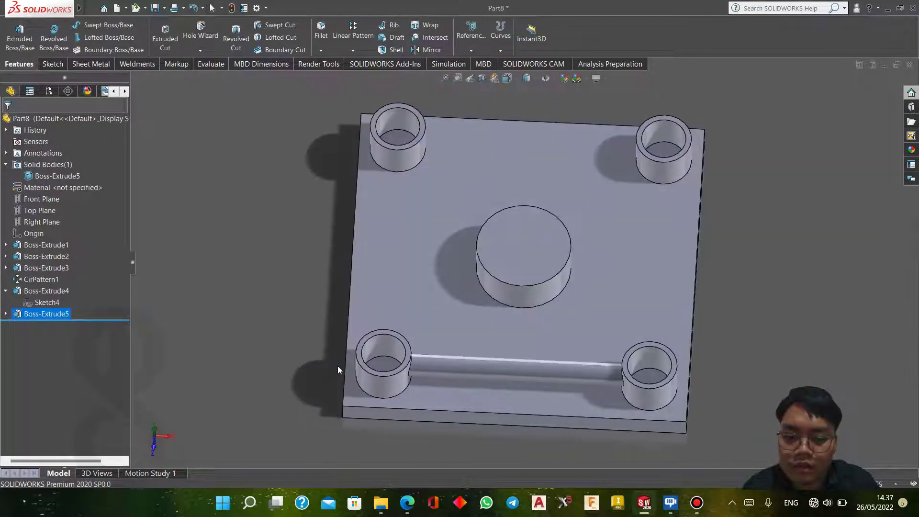
click(356, 52)
click(360, 75)
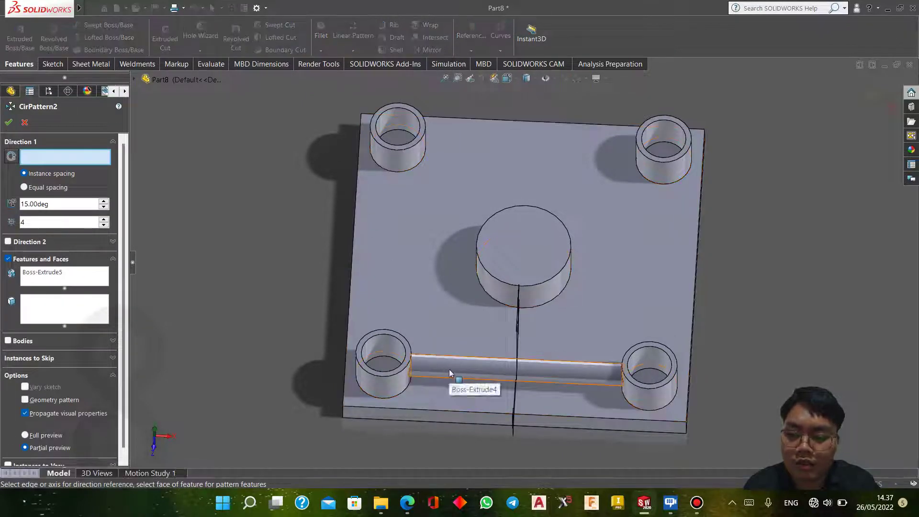
click(542, 250)
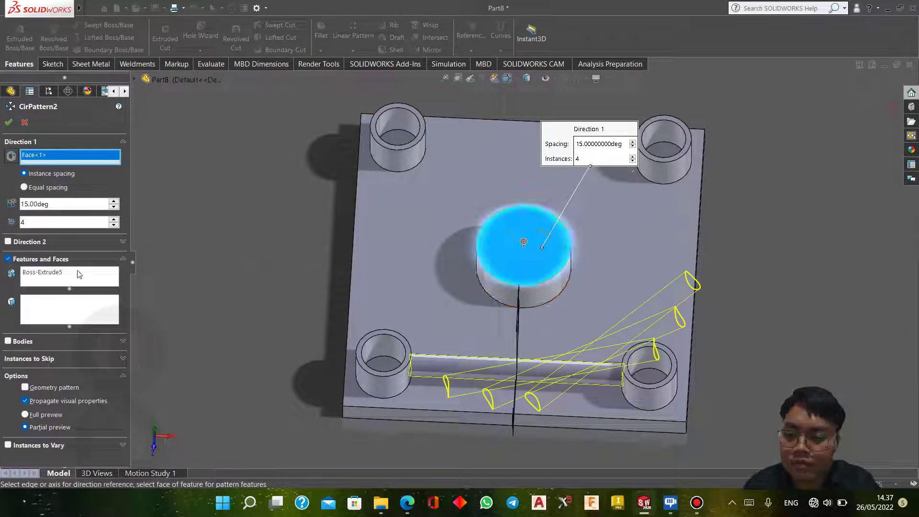
double_click(35, 203)
text(90)
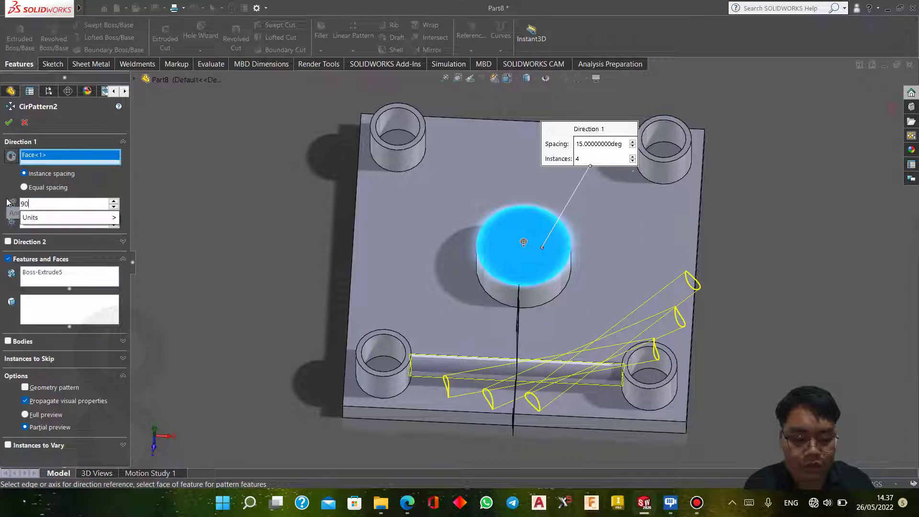
key(Return)
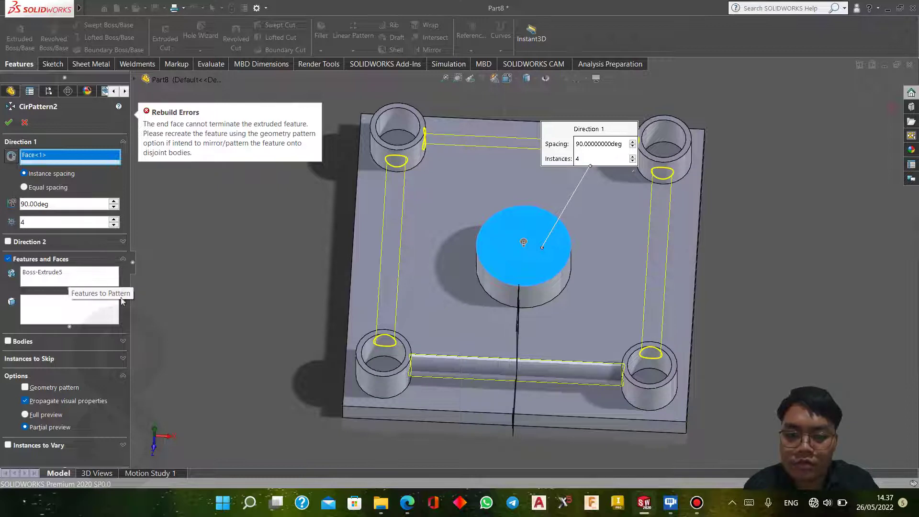
middle_drag(221, 326, 218, 314)
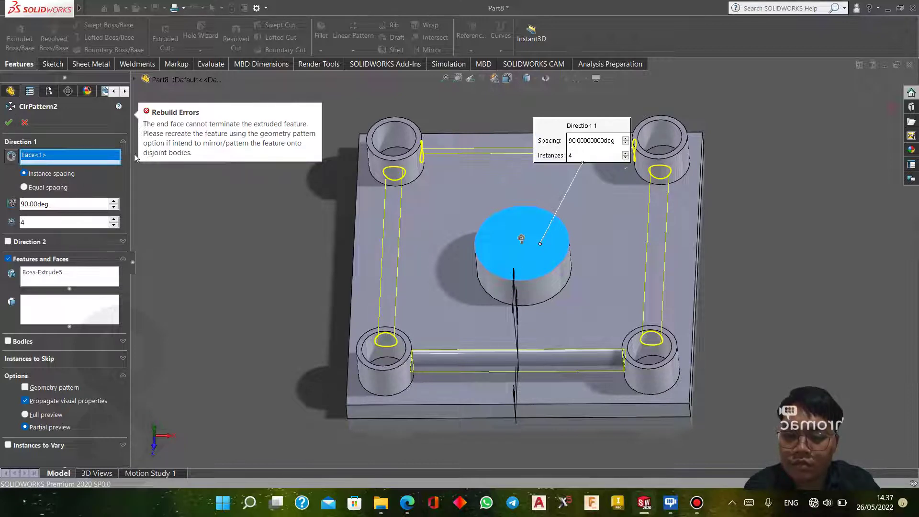
click(26, 123)
middle_drag(269, 352, 347, 362)
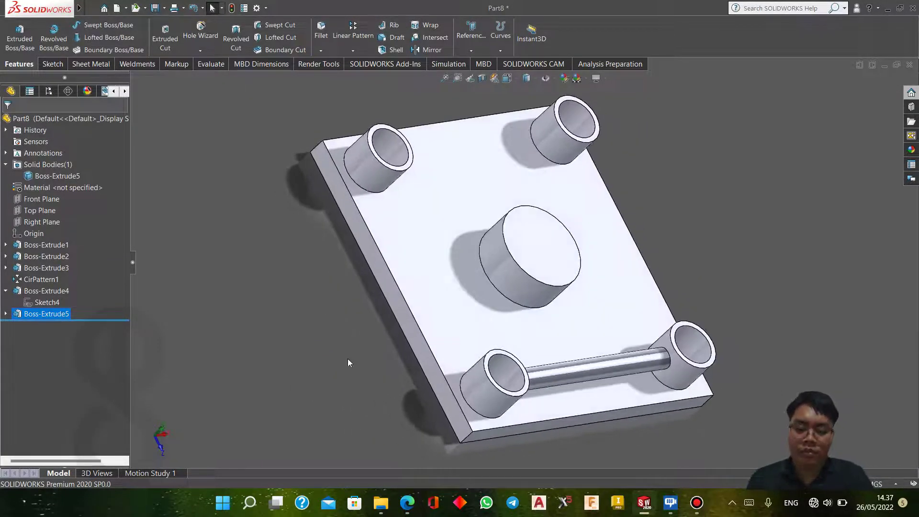
key(ctrl+7)
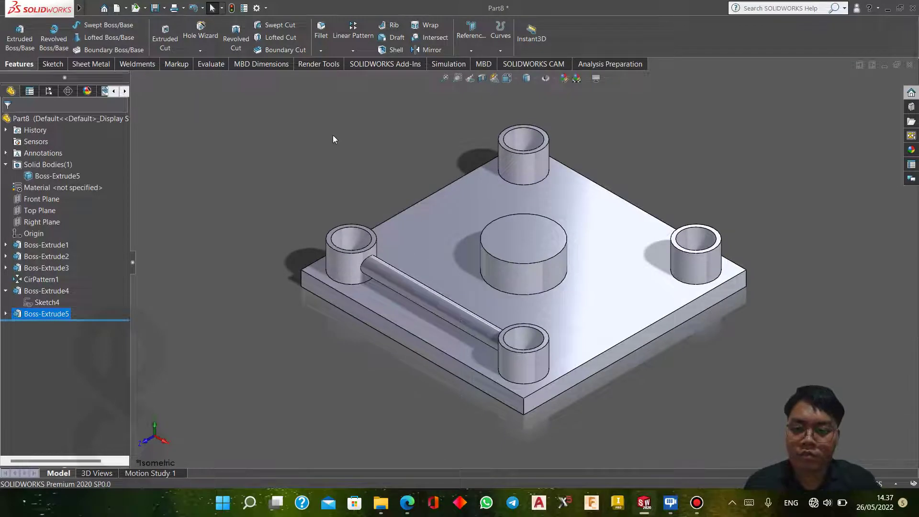
click(353, 51)
click(352, 75)
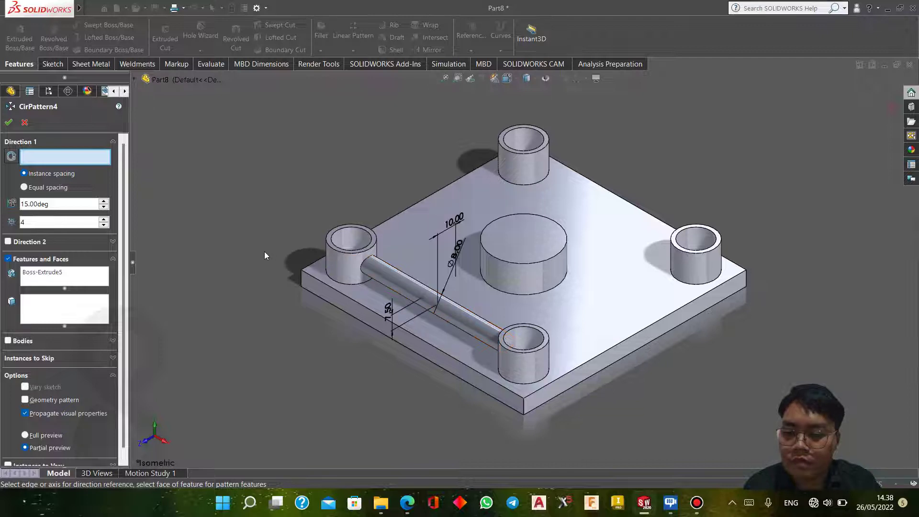
click(75, 273)
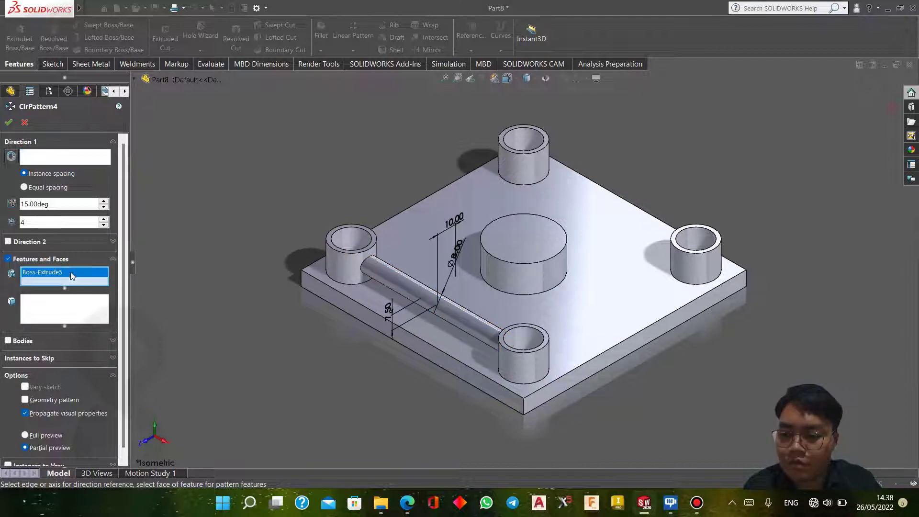
key(Delete)
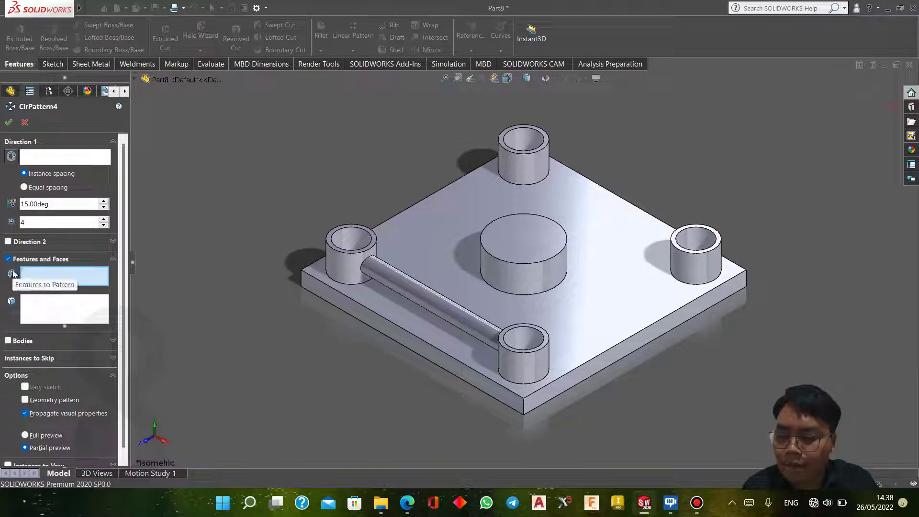
click(24, 301)
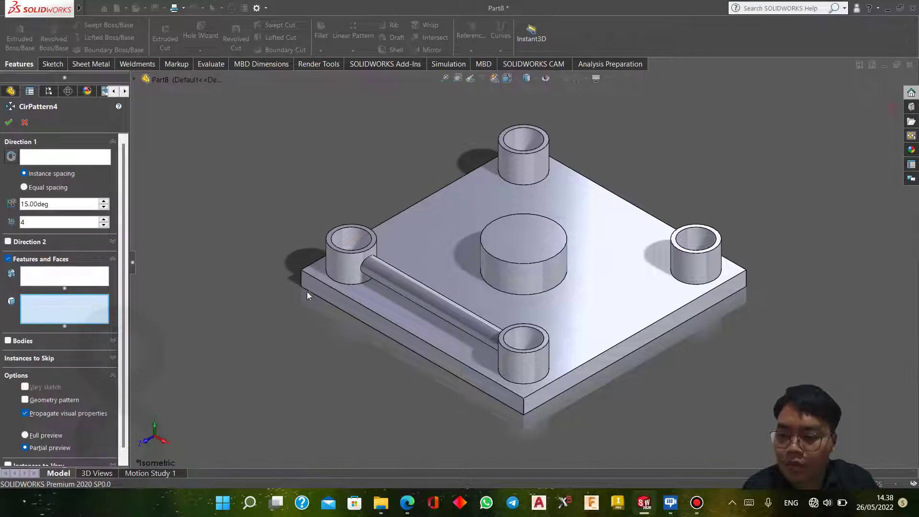
click(398, 282)
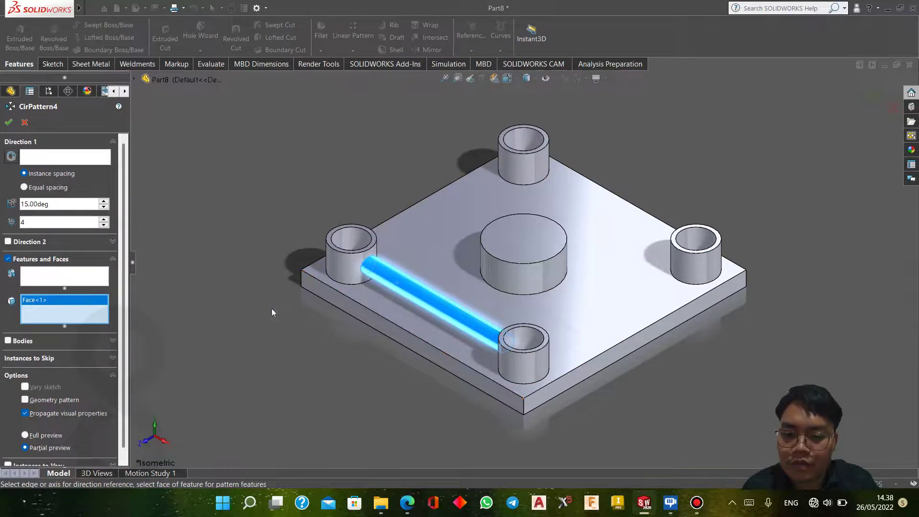
click(79, 161)
click(504, 239)
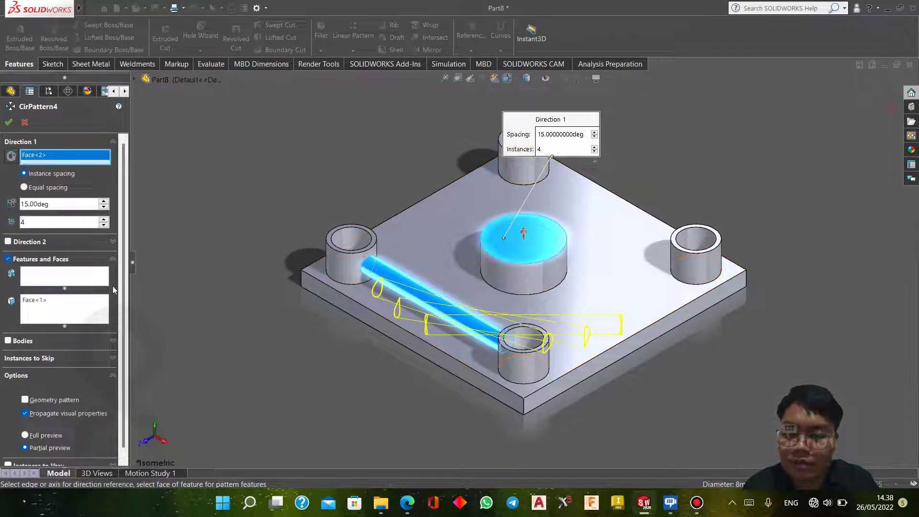
double_click(88, 205)
text(90)
key(Return)
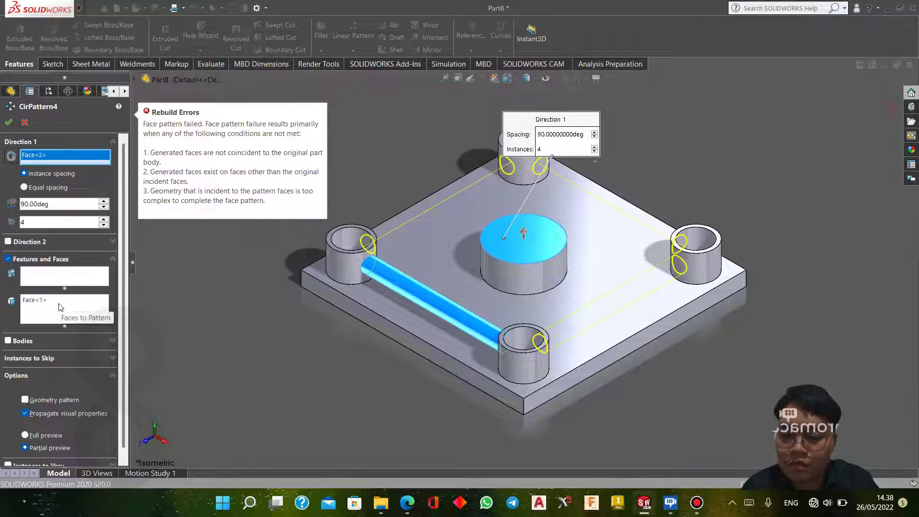
click(59, 277)
click(412, 289)
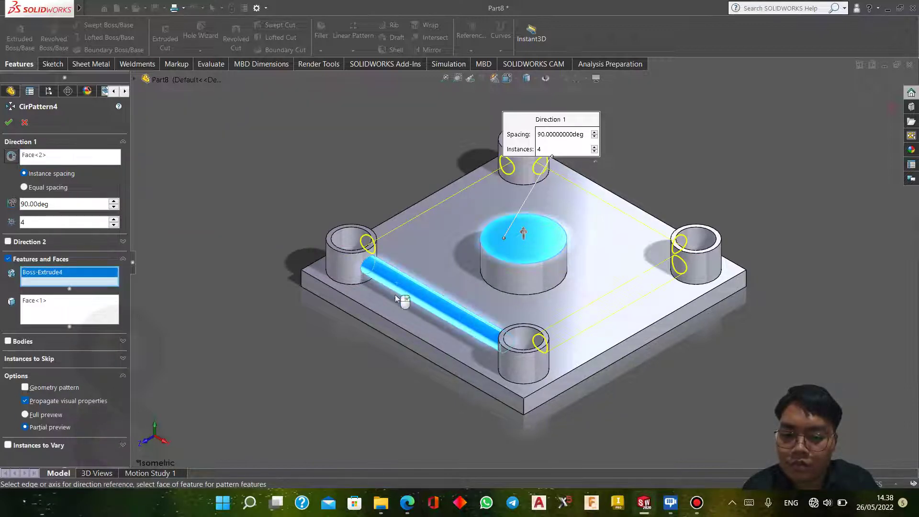
click(60, 388)
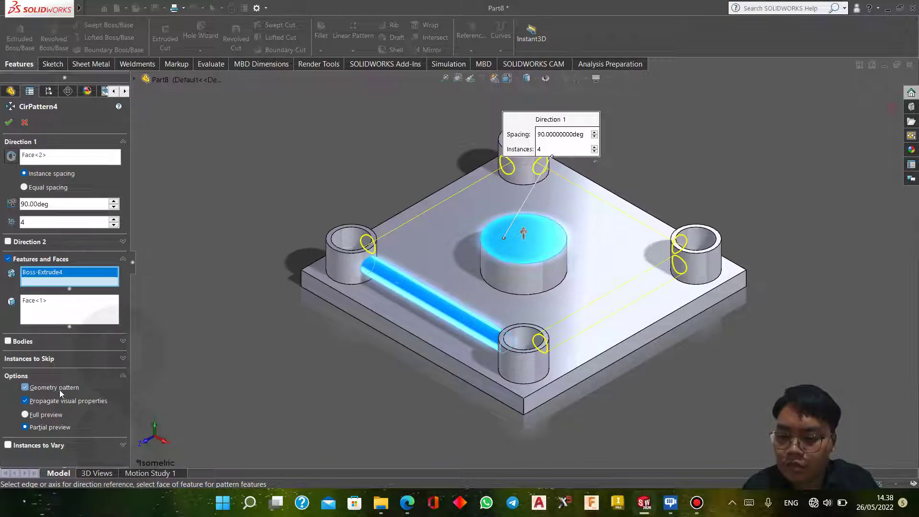
click(8, 122)
click(70, 304)
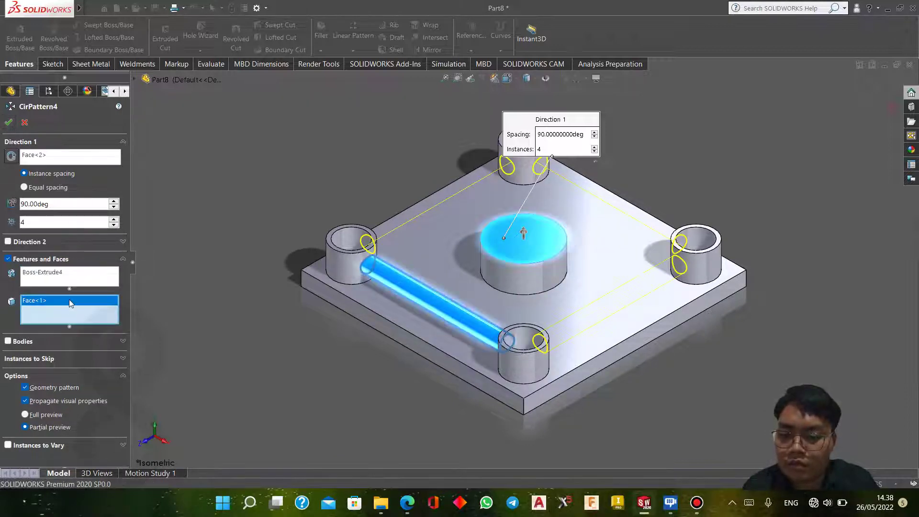
click(47, 415)
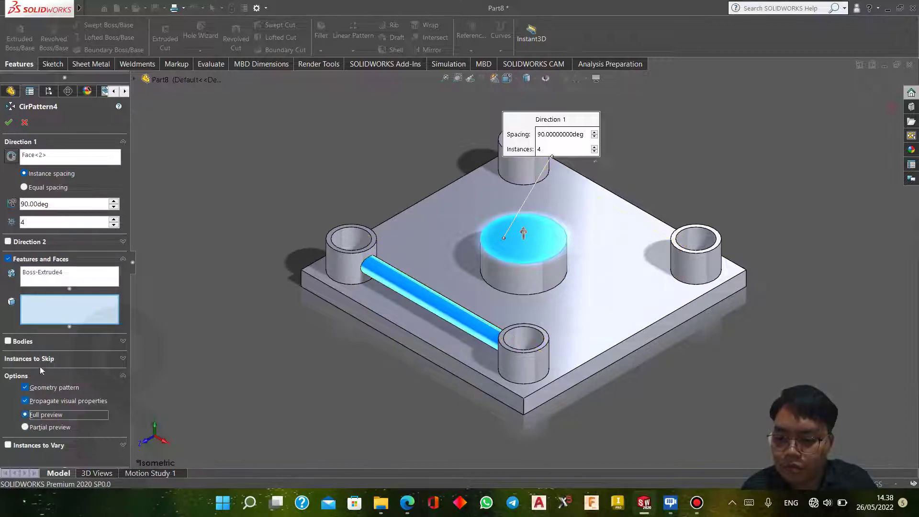
click(9, 122)
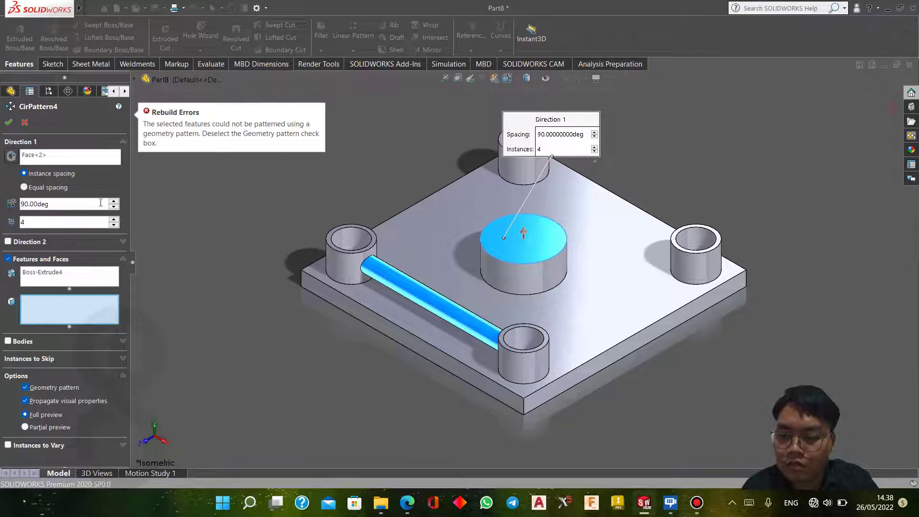
click(81, 159)
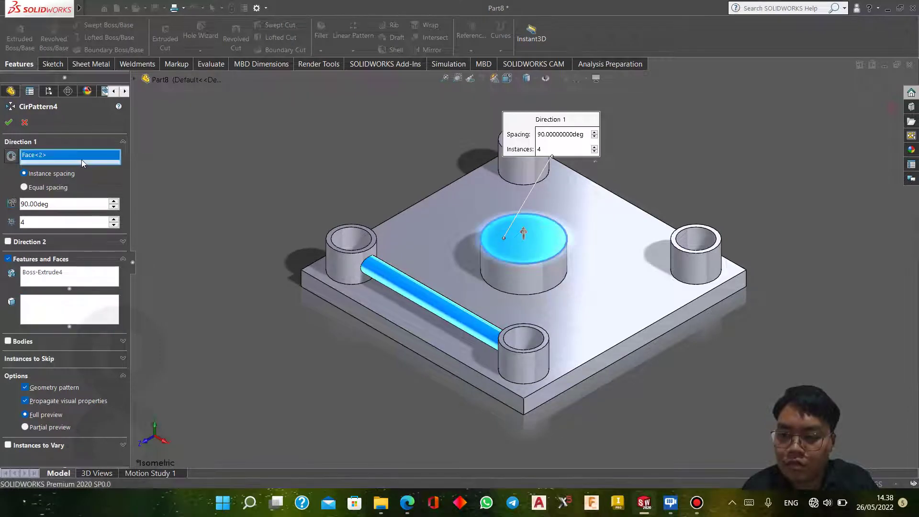
click(517, 285)
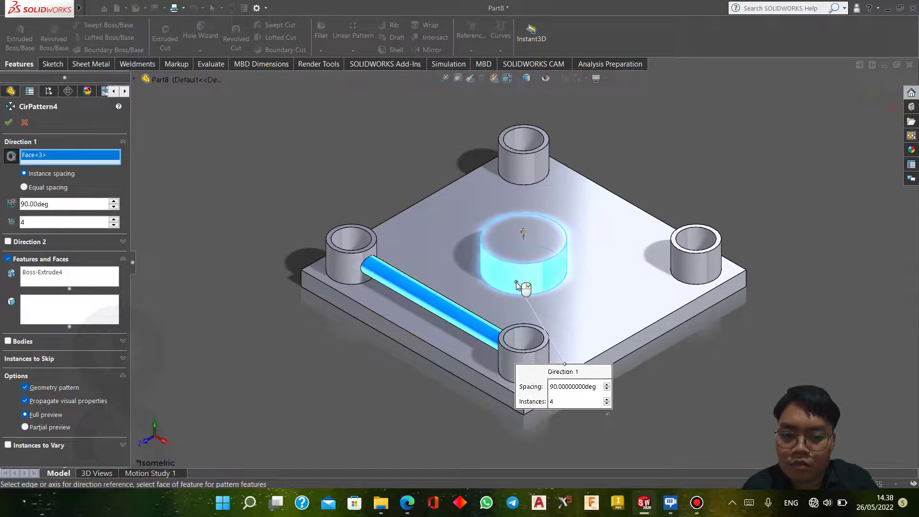
click(80, 279)
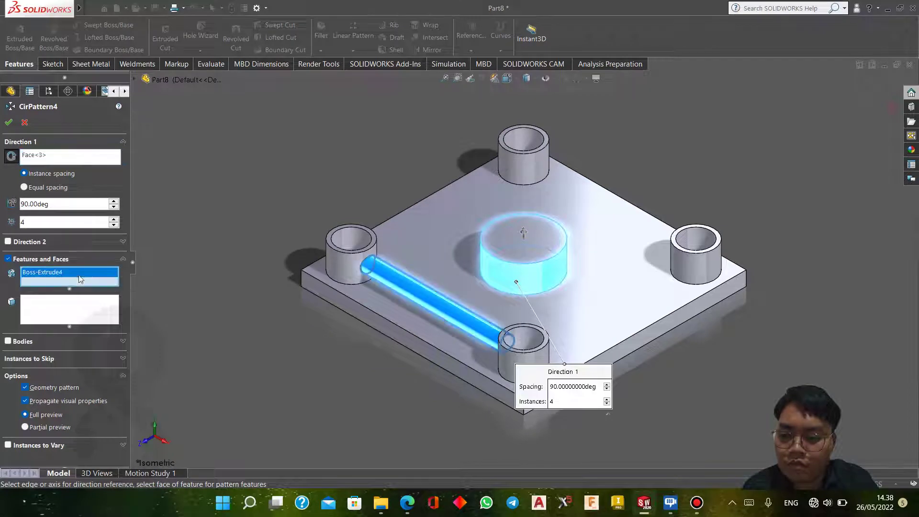
click(390, 277)
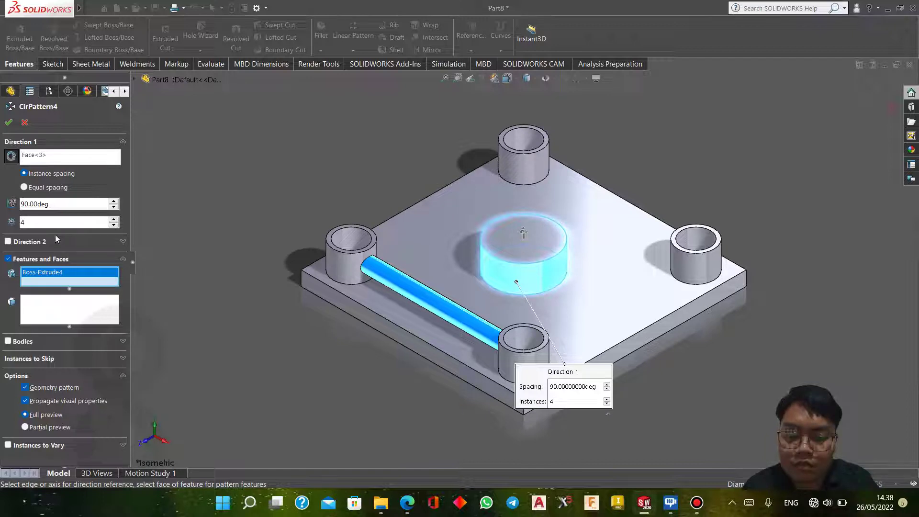
click(33, 428)
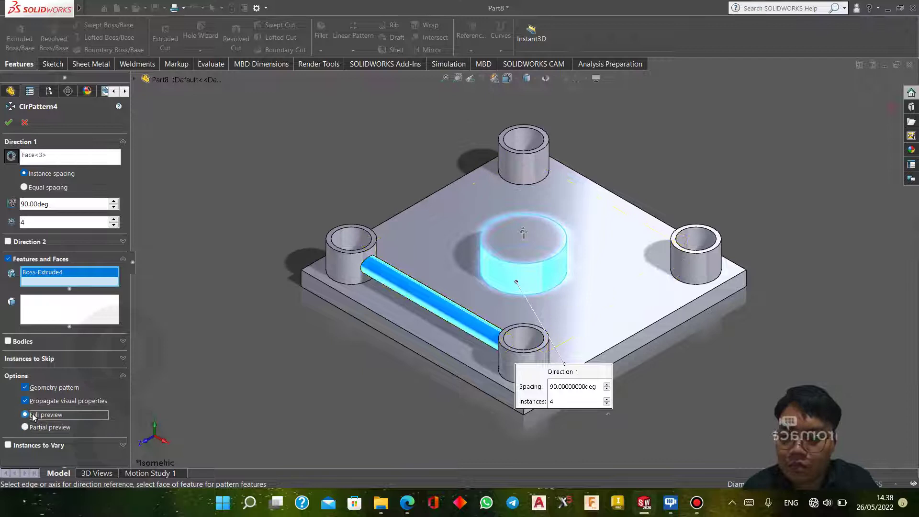
click(25, 122)
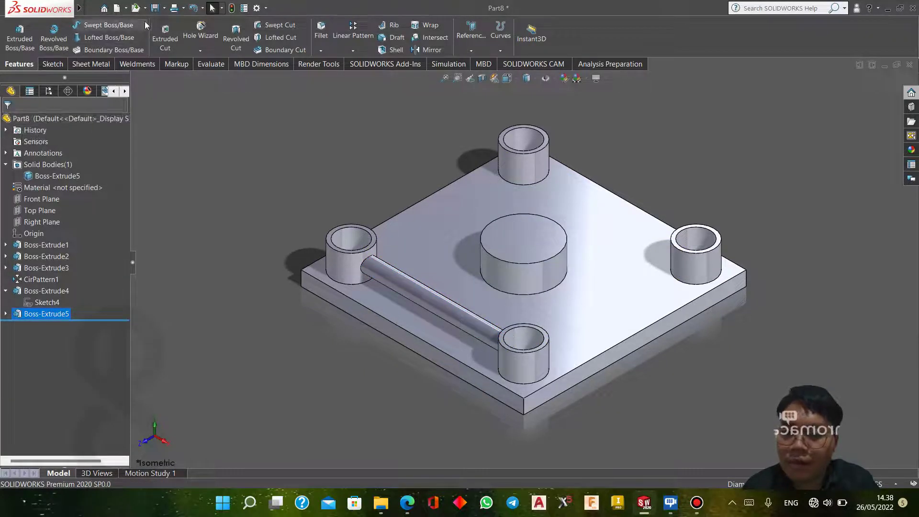
Begin a circular pattern of the rod with the central cylinder's face as axis
click(353, 50)
click(364, 74)
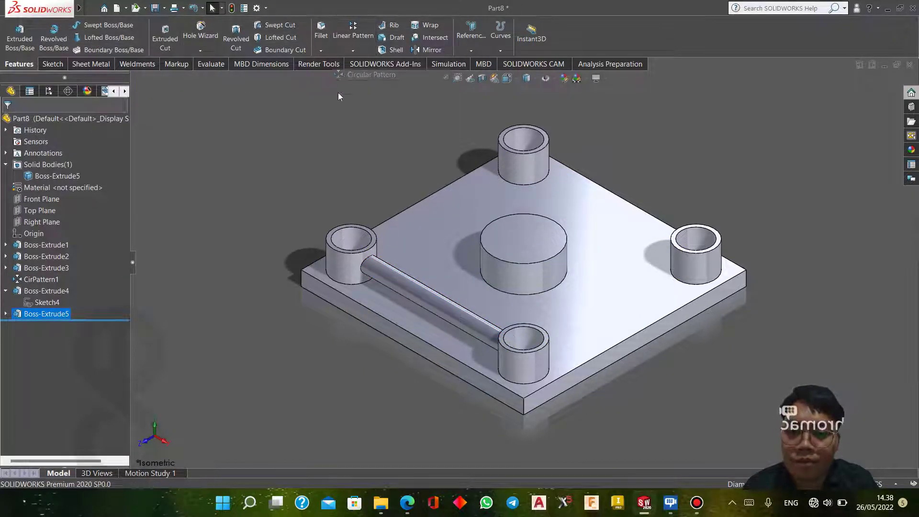
click(94, 279)
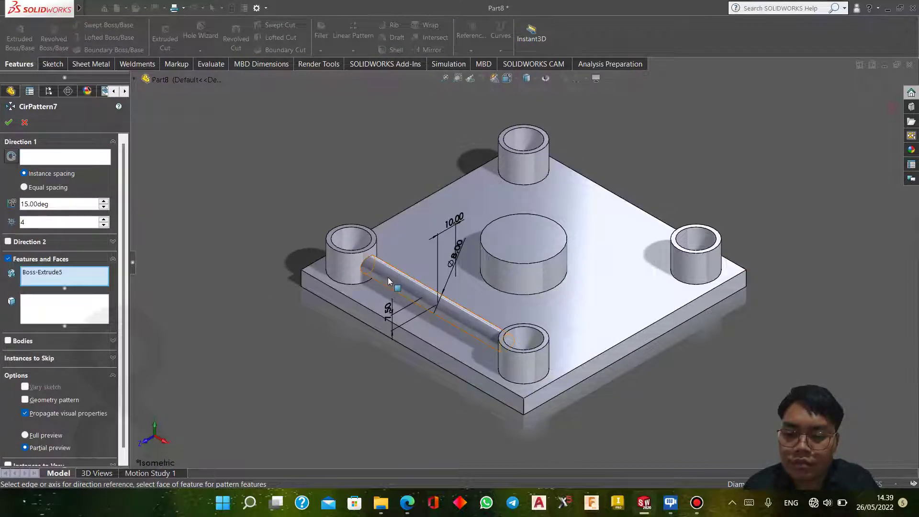
click(388, 277)
click(85, 273)
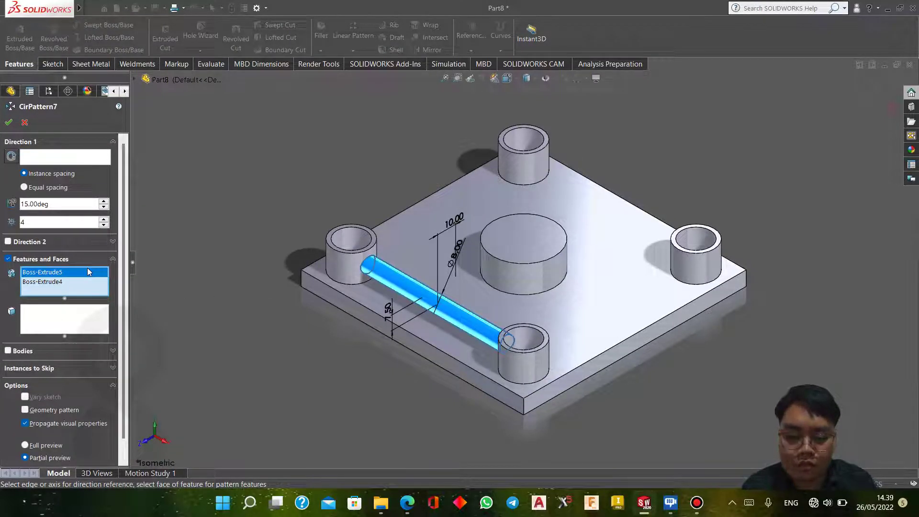
key(Delete)
click(65, 157)
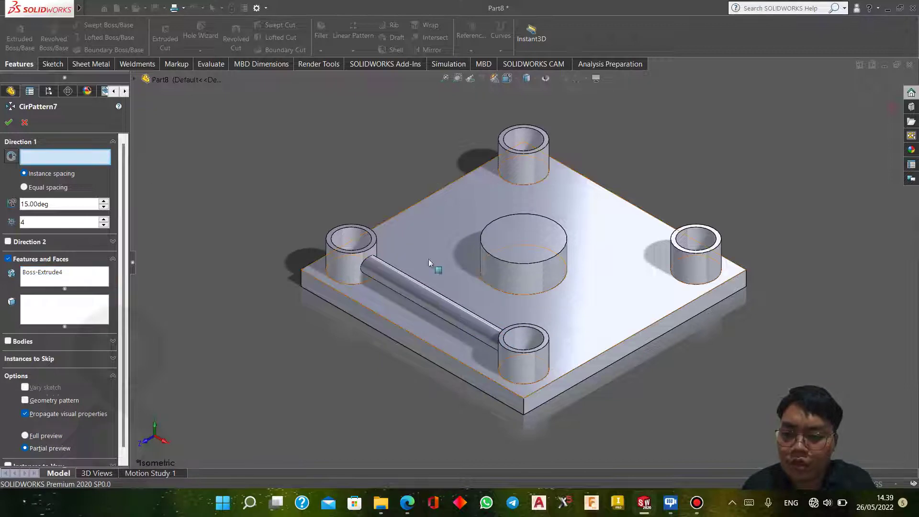
click(492, 265)
click(75, 400)
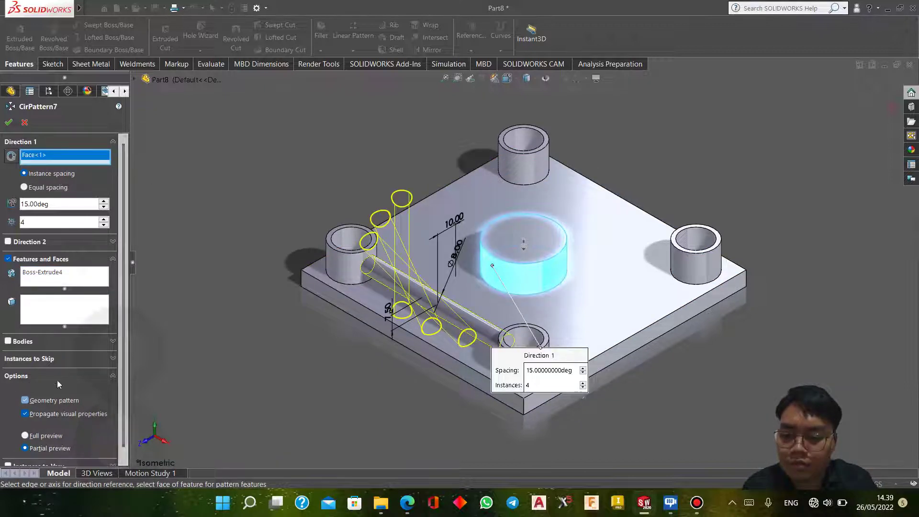
Set 90° spacing, pattern the Boss-Extrude5 rod body, and accept CirPattern8
double_click(60, 204)
text(90)
key(Return)
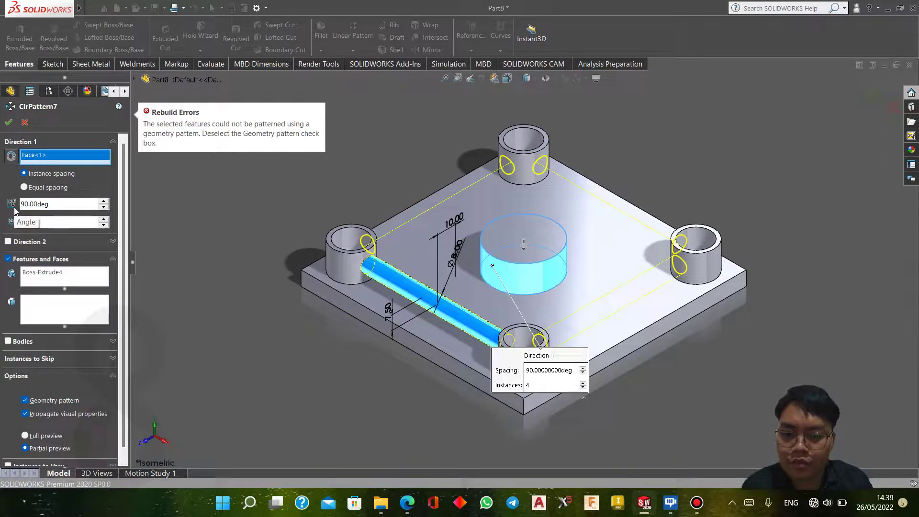
click(31, 342)
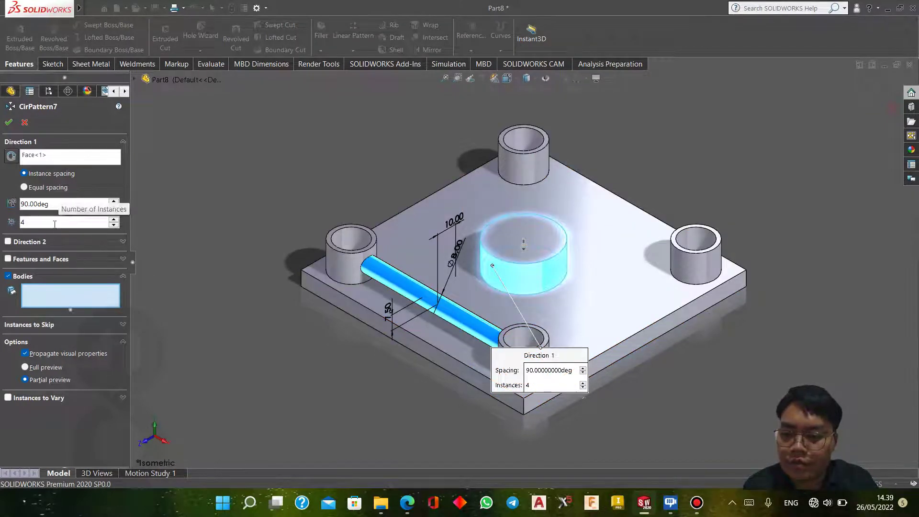
click(9, 122)
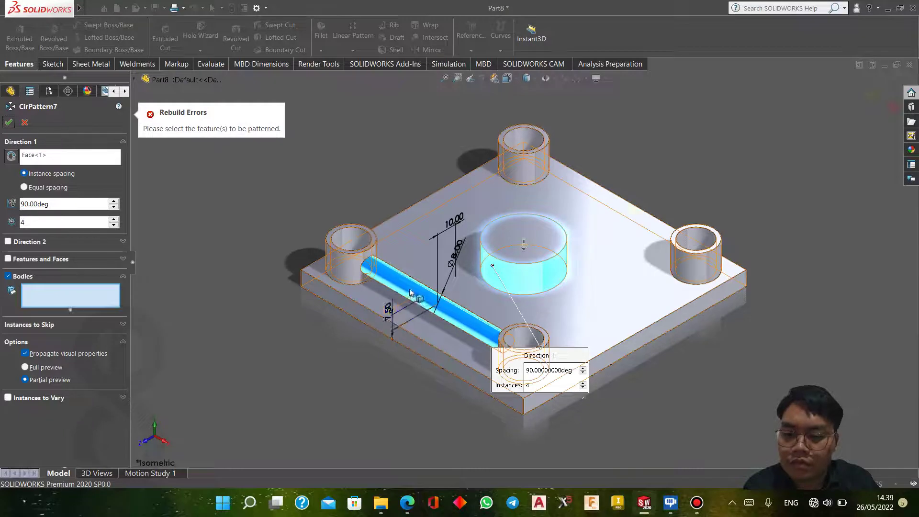
click(409, 296)
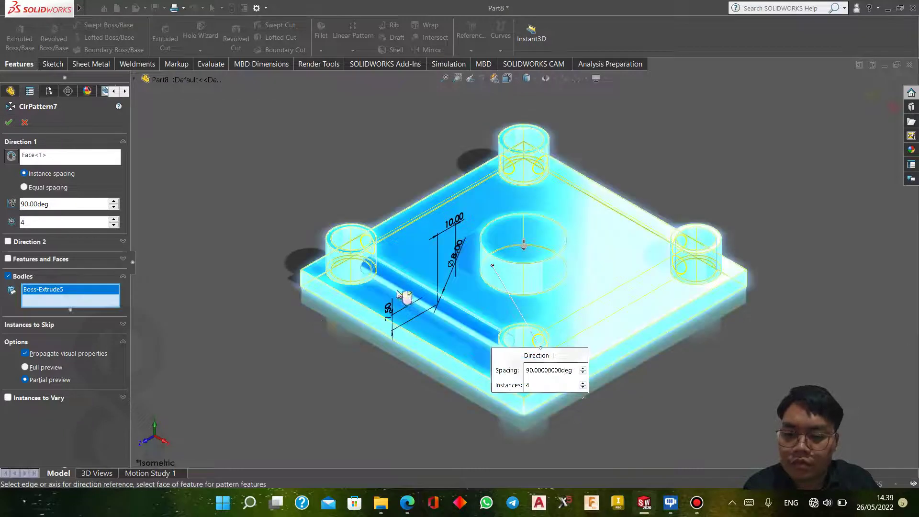
click(8, 124)
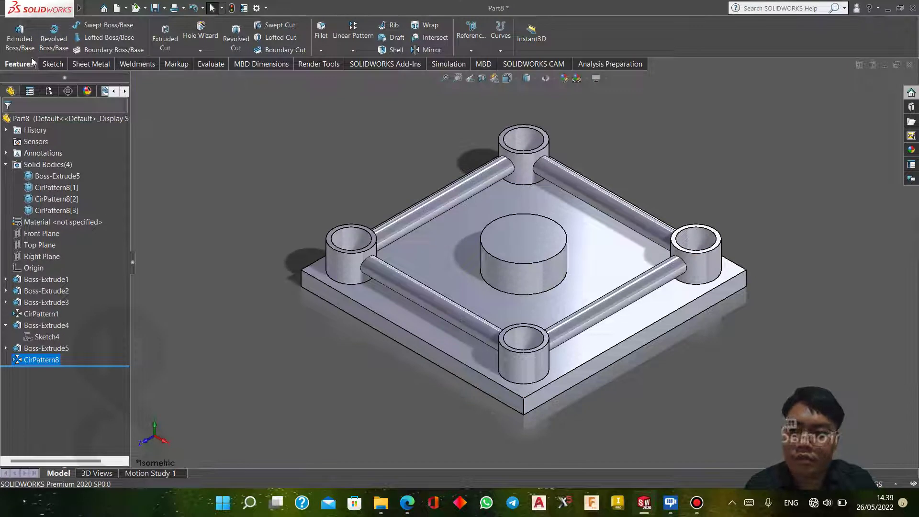
click(532, 241)
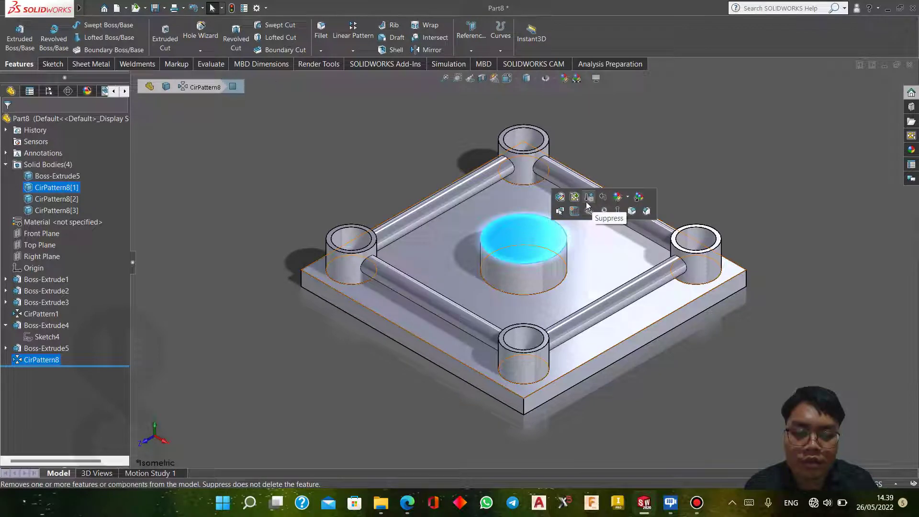
key(ctrl+z)
click(539, 234)
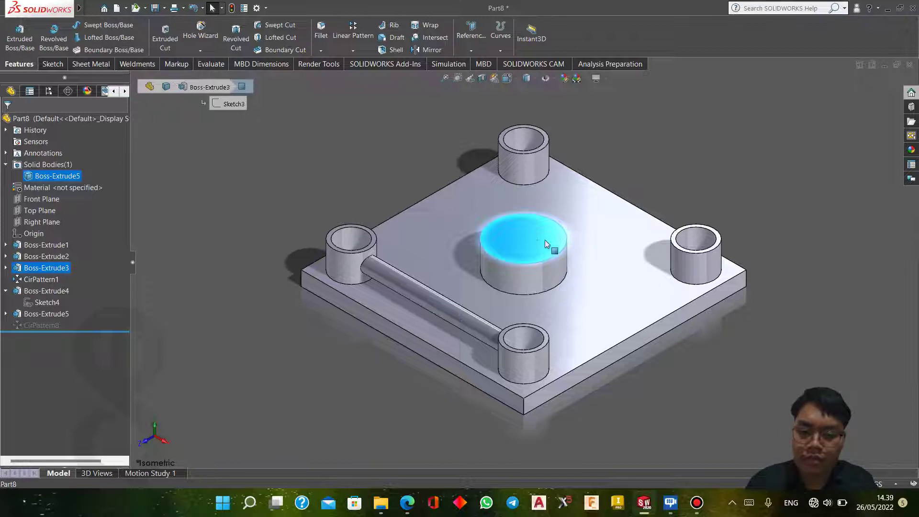
key(ctrl+y)
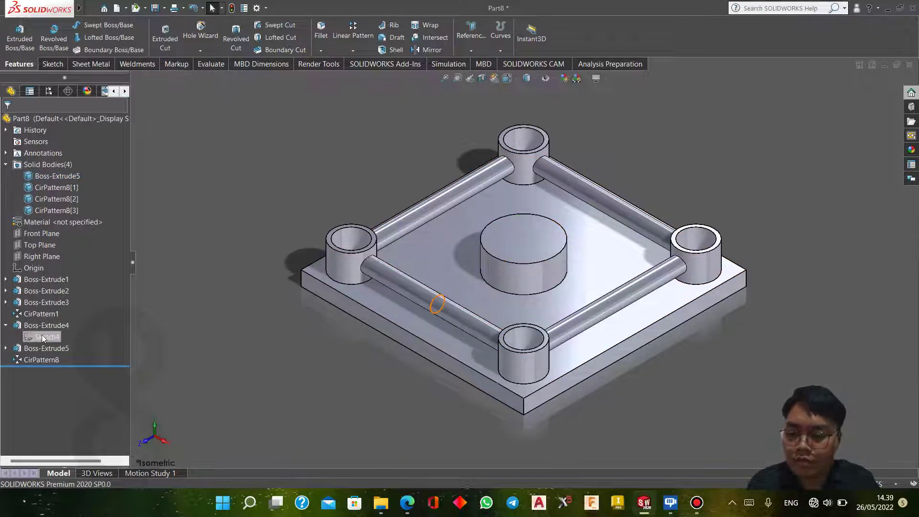
click(26, 292)
click(32, 304)
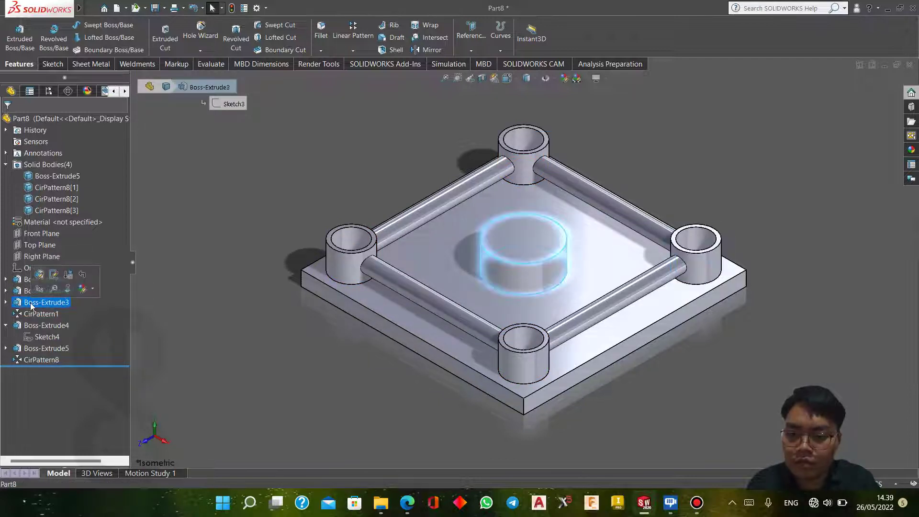
click(40, 314)
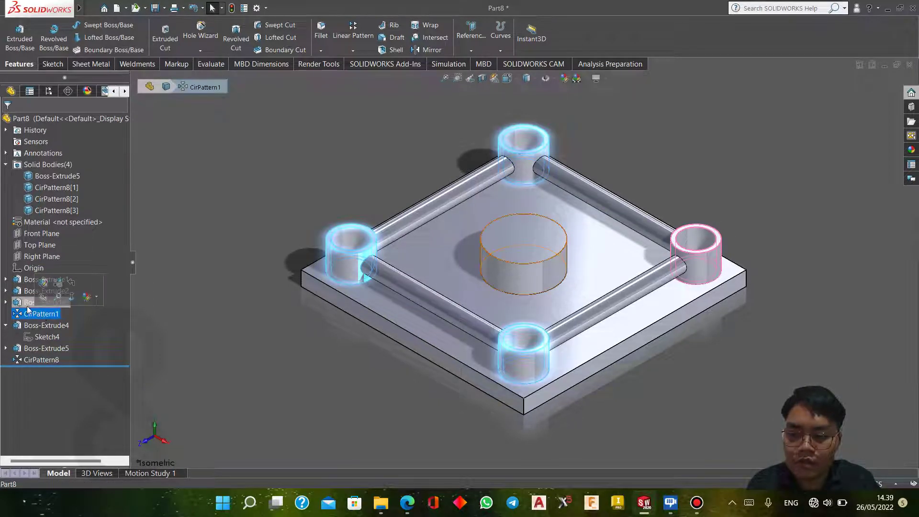
click(30, 302)
click(39, 315)
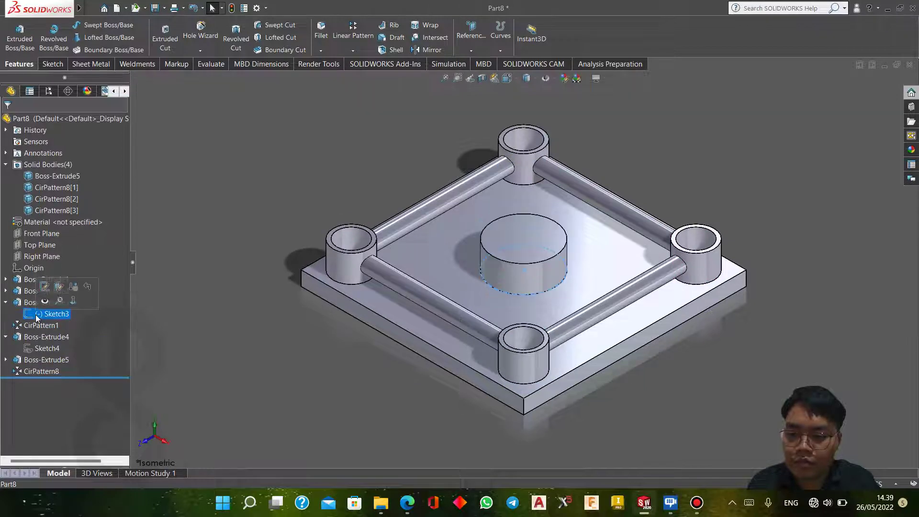
Cut-extrude Sketch3 80 mm upward to remove the central cylinder
click(165, 35)
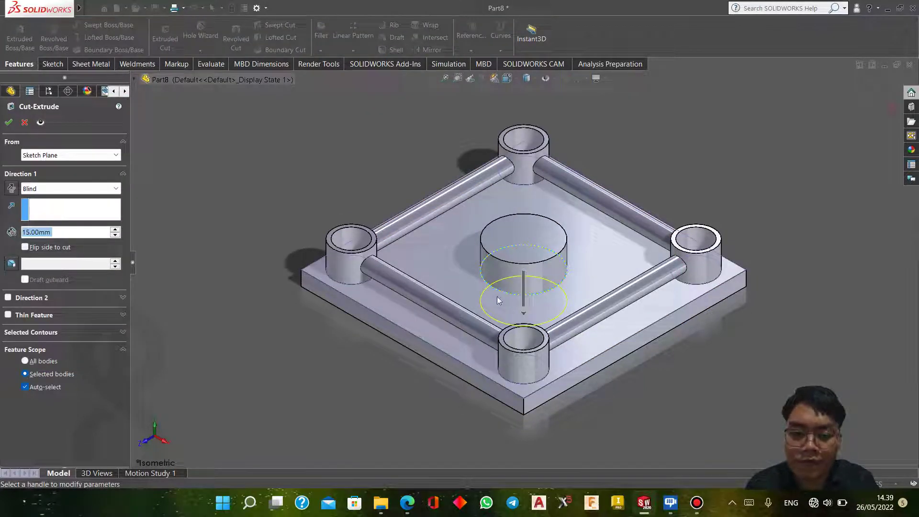
drag(523, 311, 523, 96)
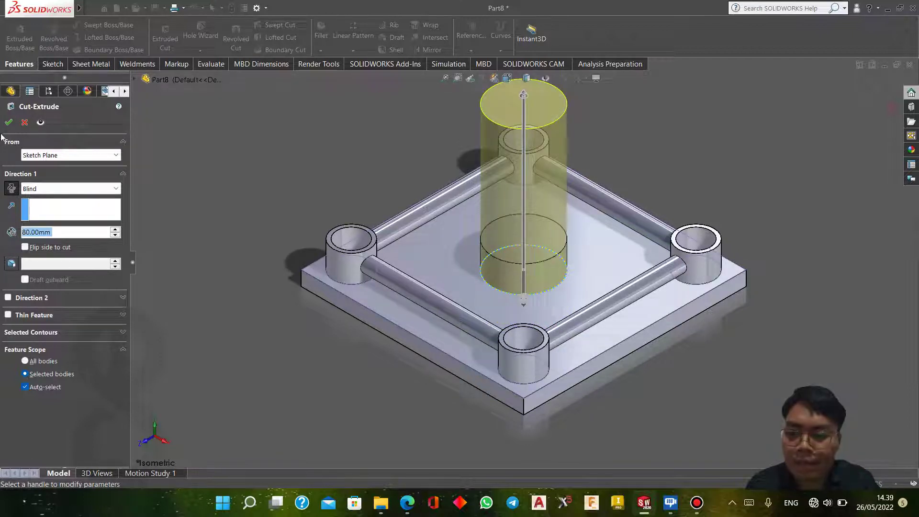
key(Return)
mouse_move(419, 382)
middle_down()
mouse_move(397, 447)
mouse_move(464, 426)
mouse_move(320, 471)
mouse_move(379, 439)
mouse_move(681, 453)
middle_up()
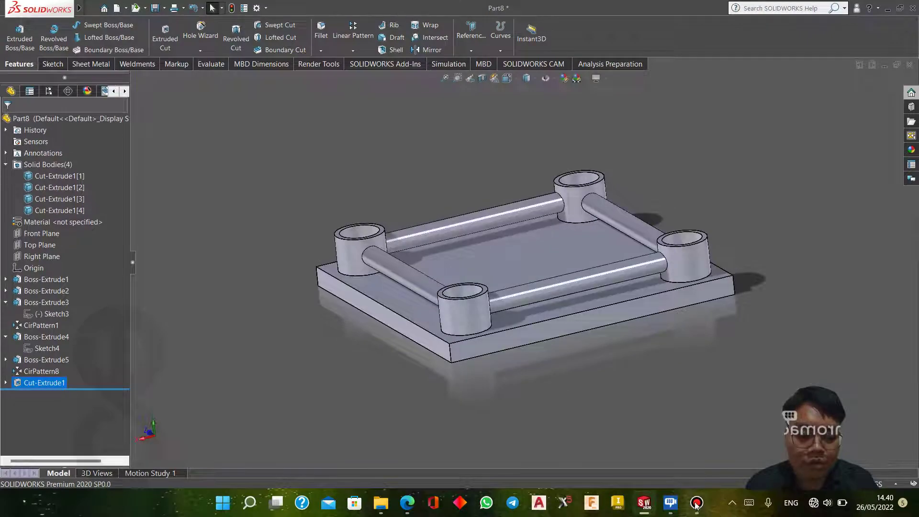